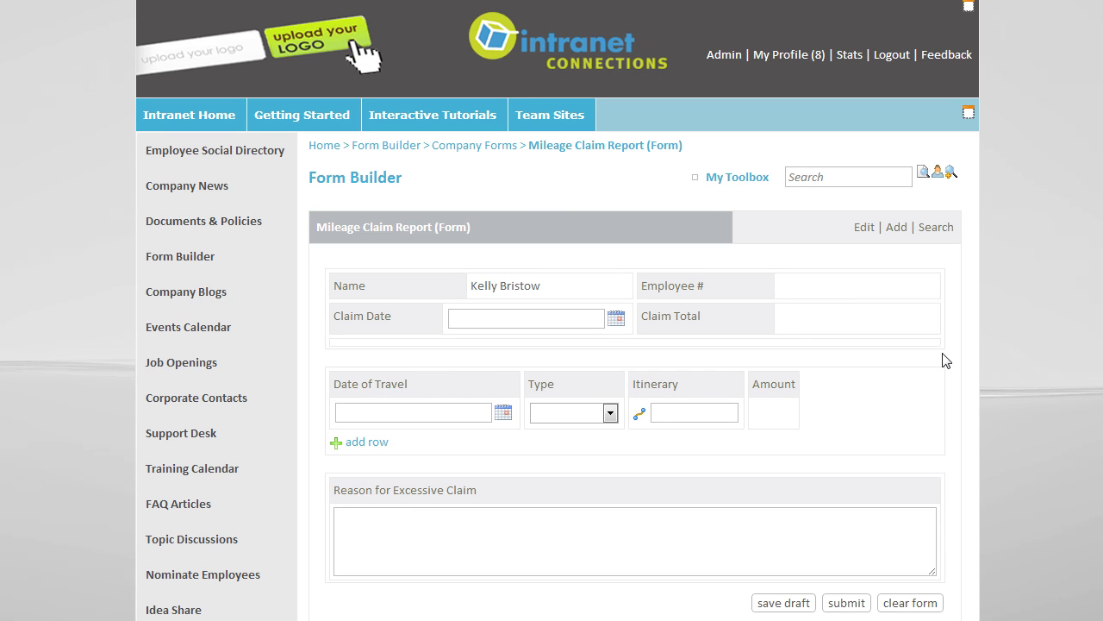
Open the Mileage Claim Report form's workflow for editing and add an Approval Stage as its first stage
left_click(865, 227)
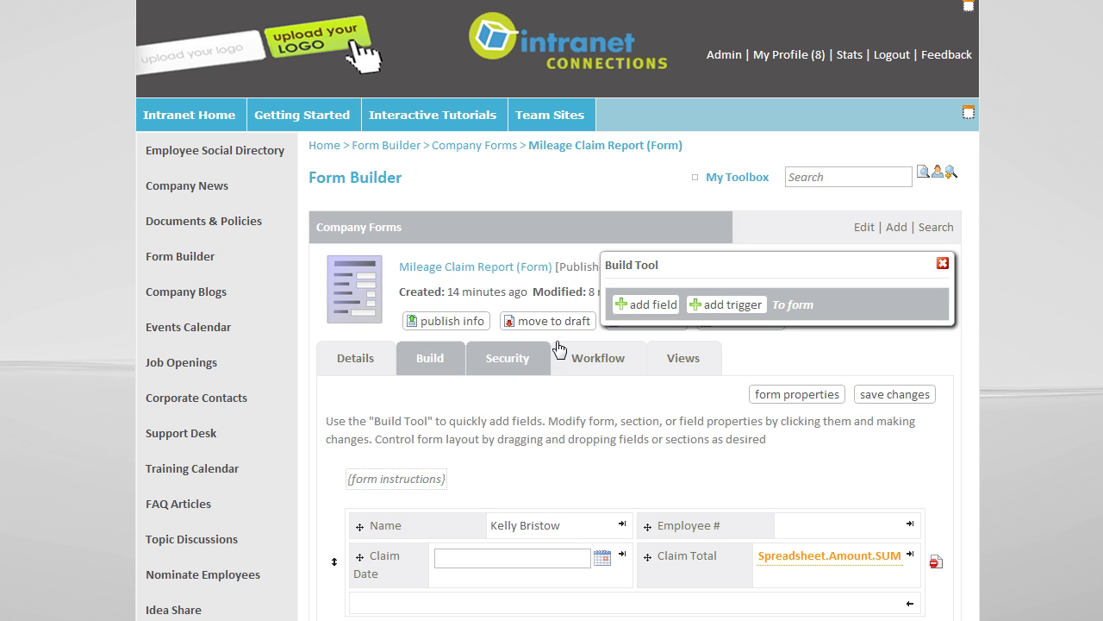
left_click(601, 360)
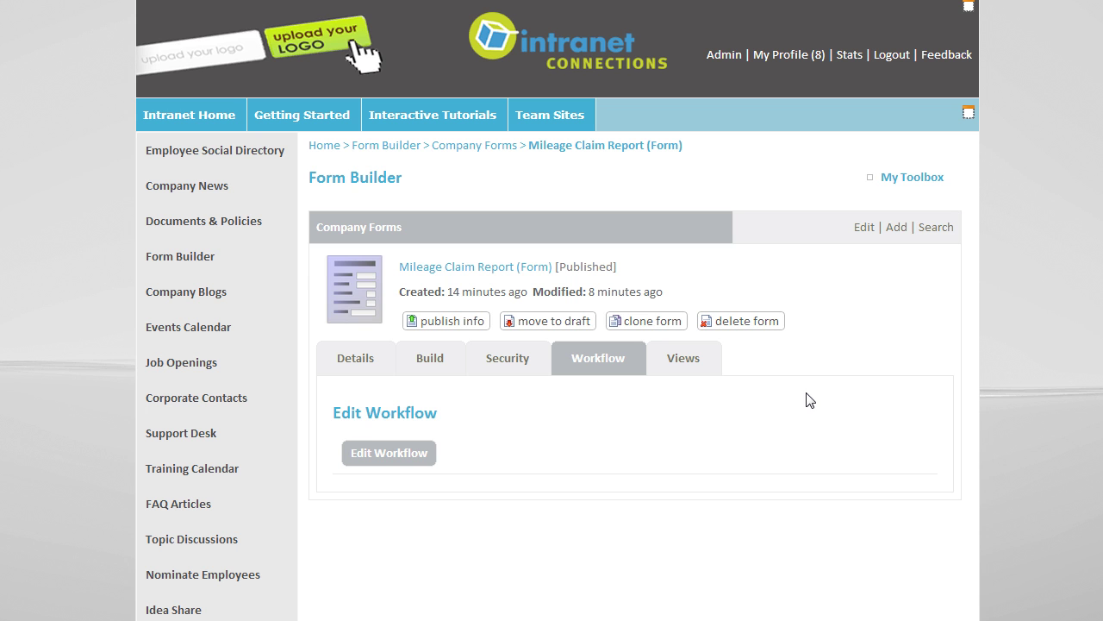
scroll(866, 415, "down", 2)
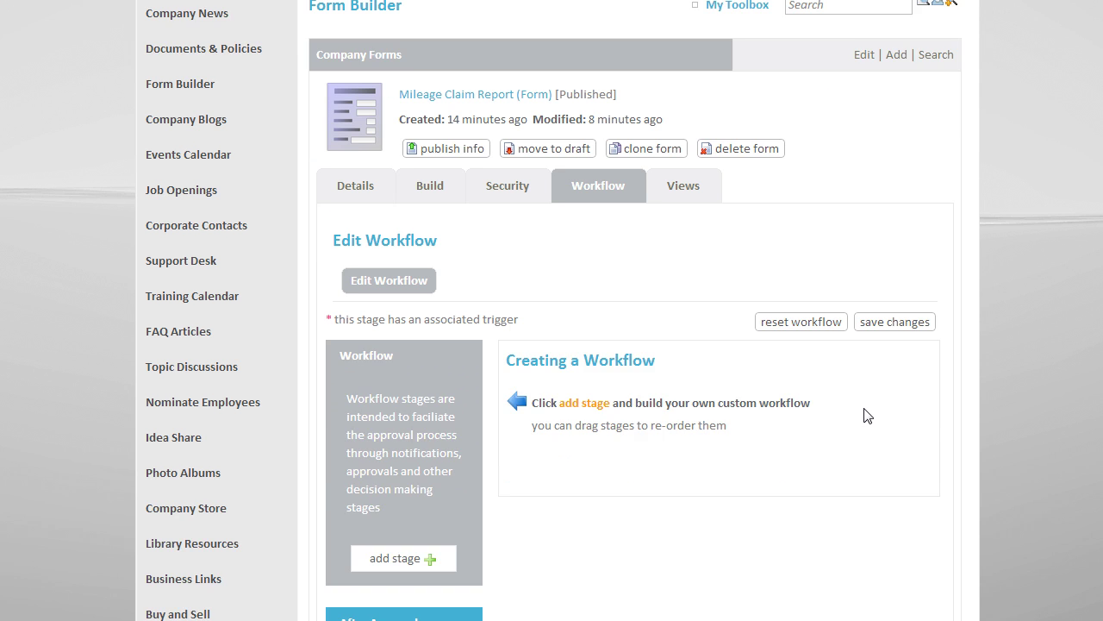
scroll(866, 415, "down", 1)
scroll(866, 416, "down", 1)
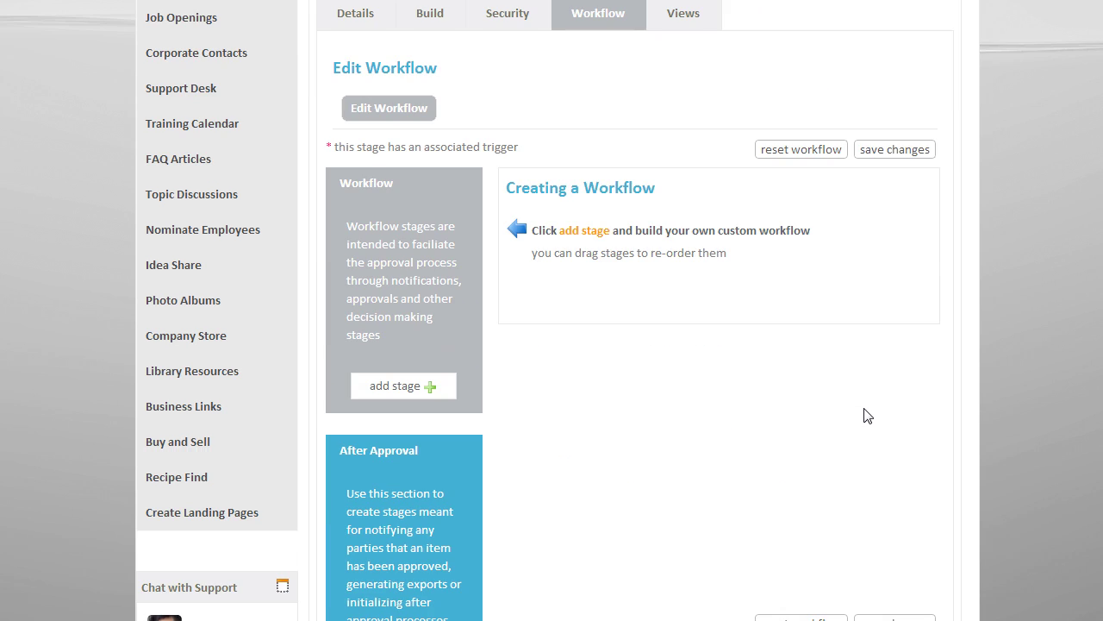
left_click(428, 386)
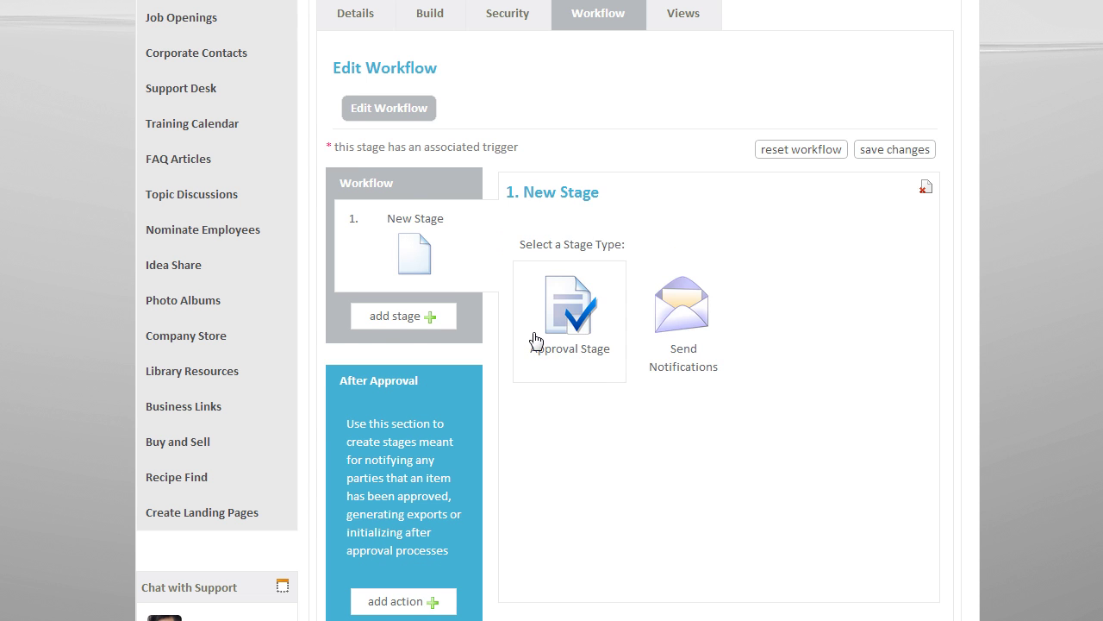
left_click(580, 325)
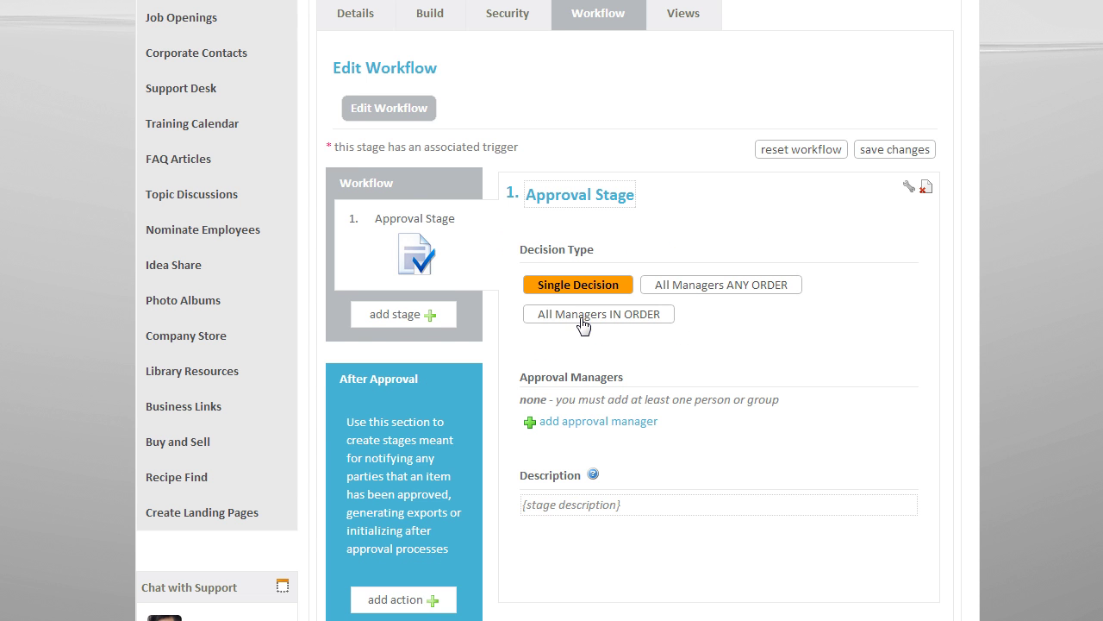
Add the Supervisor as an approval manager of the first approval stage
left_click(589, 422)
scroll(593, 426, "down", 1)
scroll(593, 426, "down", 1)
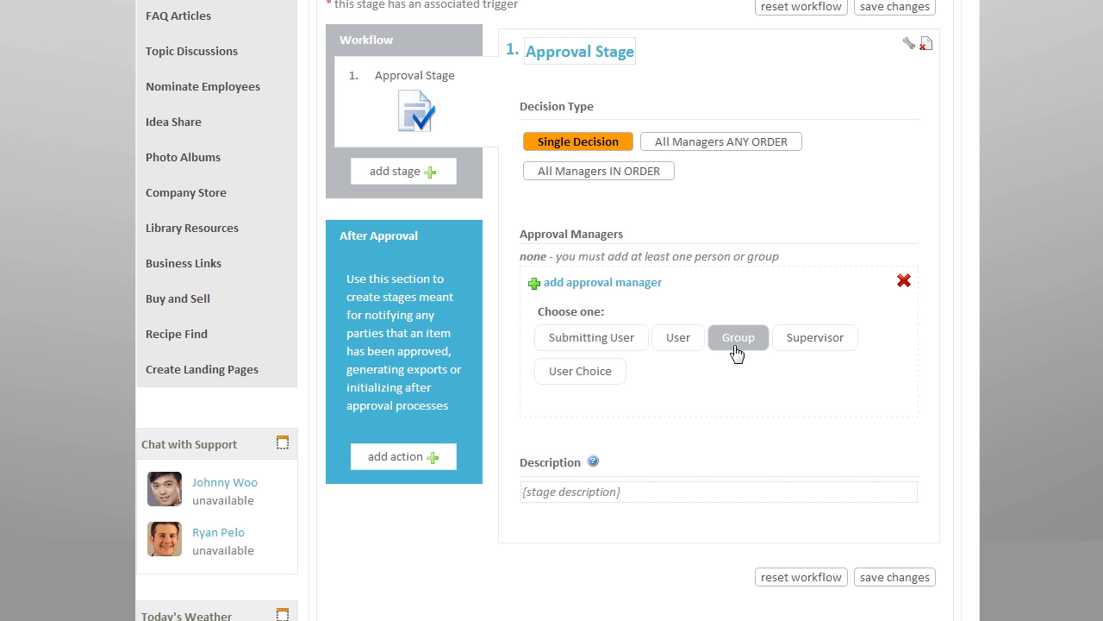
left_click(798, 341)
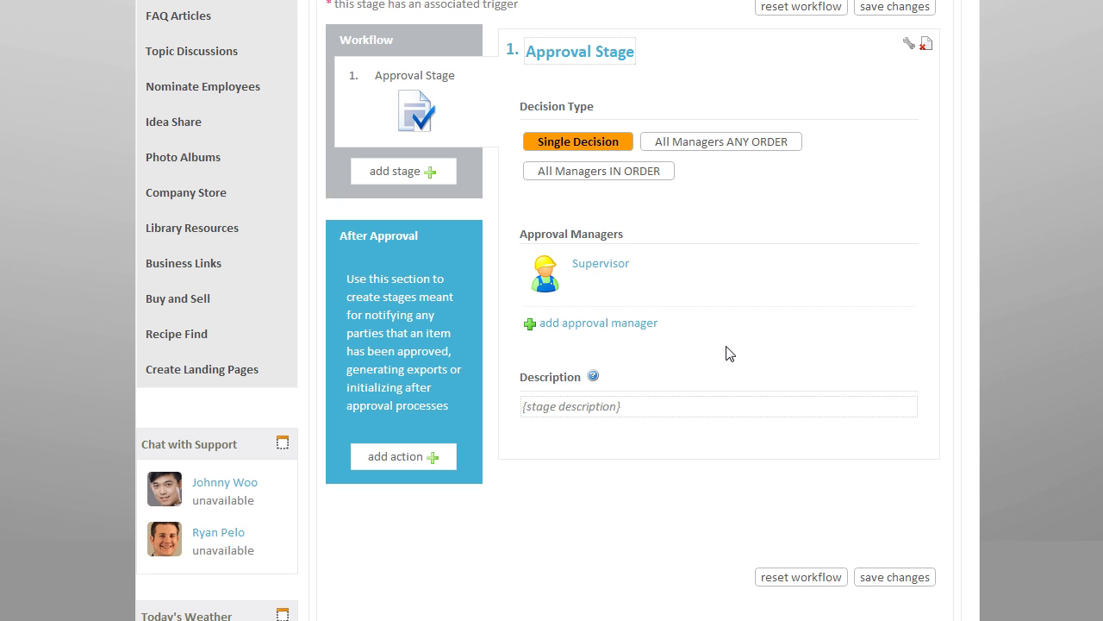
Add the HR Manager as a specific user to the first stage's approval managers
left_click(624, 330)
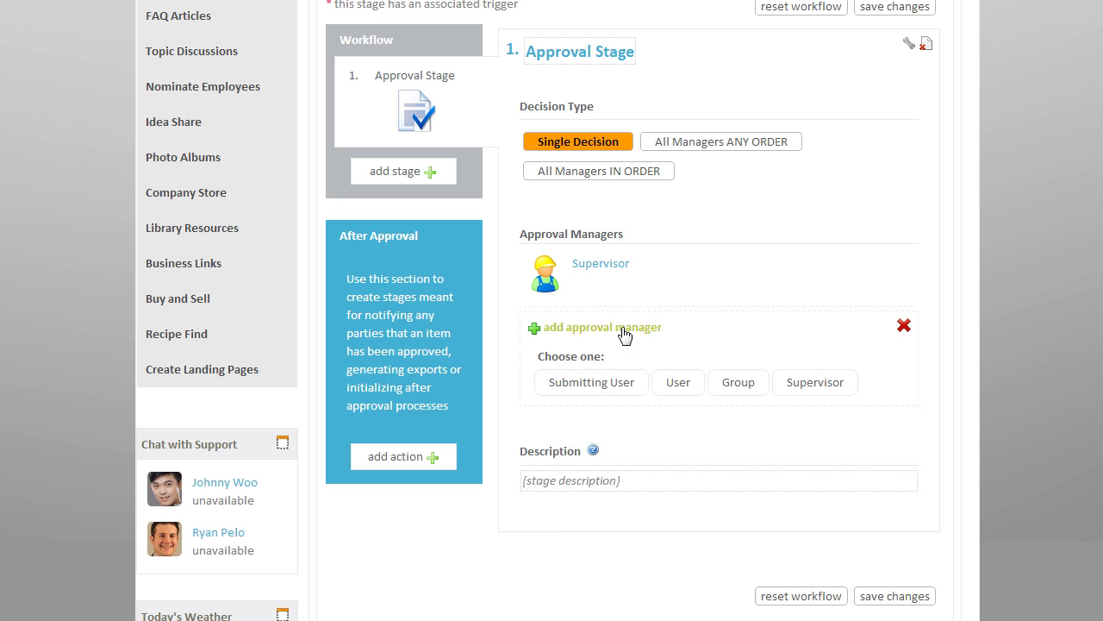
left_click(677, 382)
left_click(741, 474)
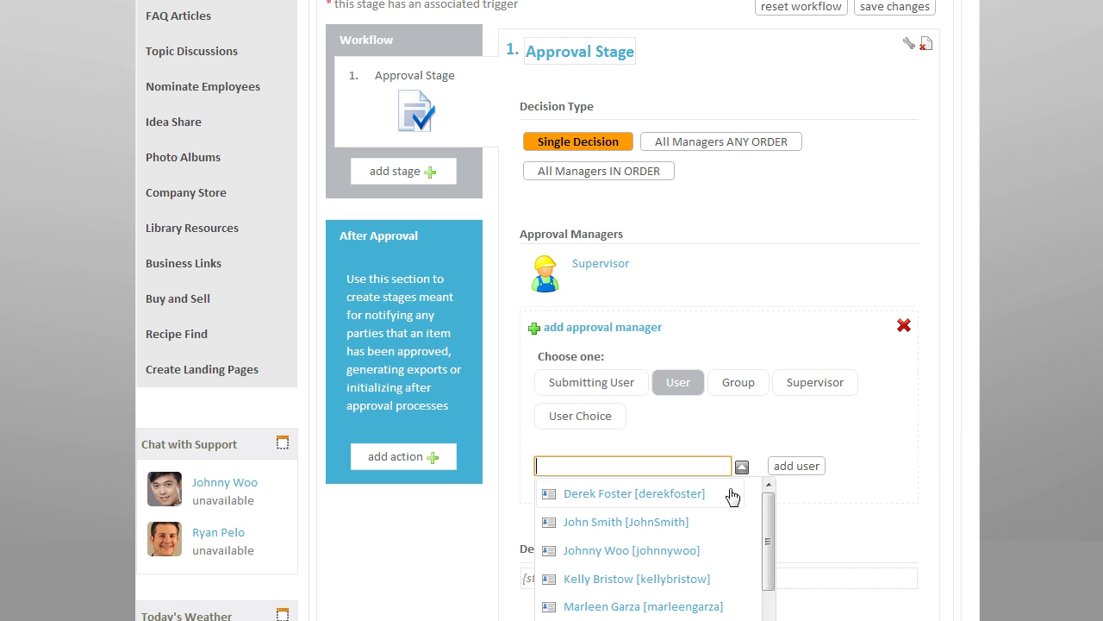
left_click(642, 607)
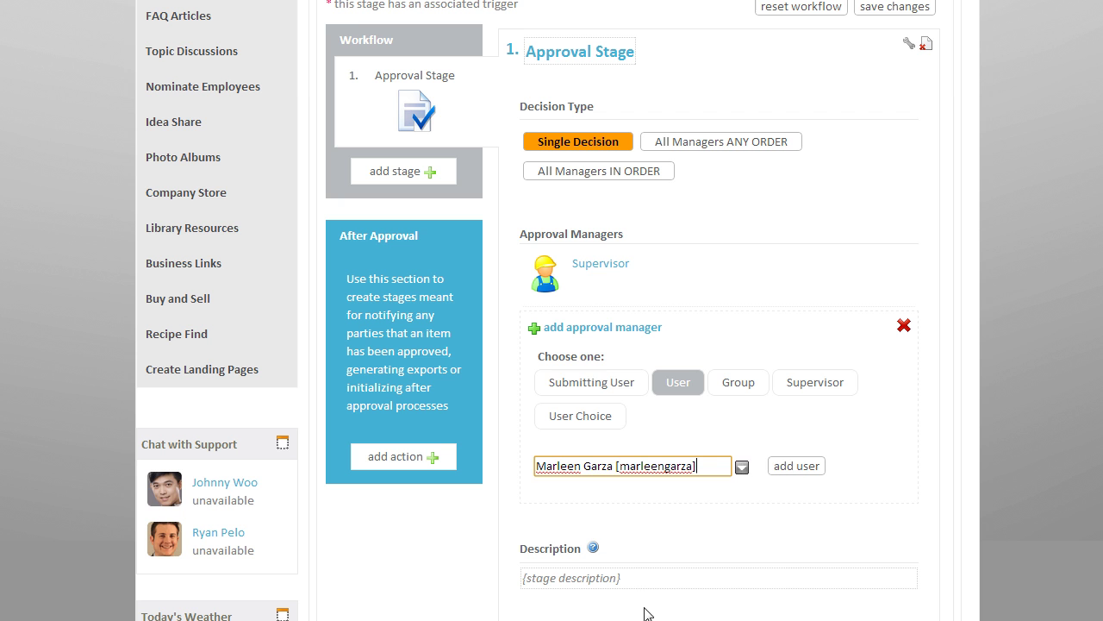
left_click(802, 466)
Try the All Managers ANY ORDER and All Managers IN ORDER decision types, including reordering the managers, on the approval stage
scroll(815, 366, "up", 1)
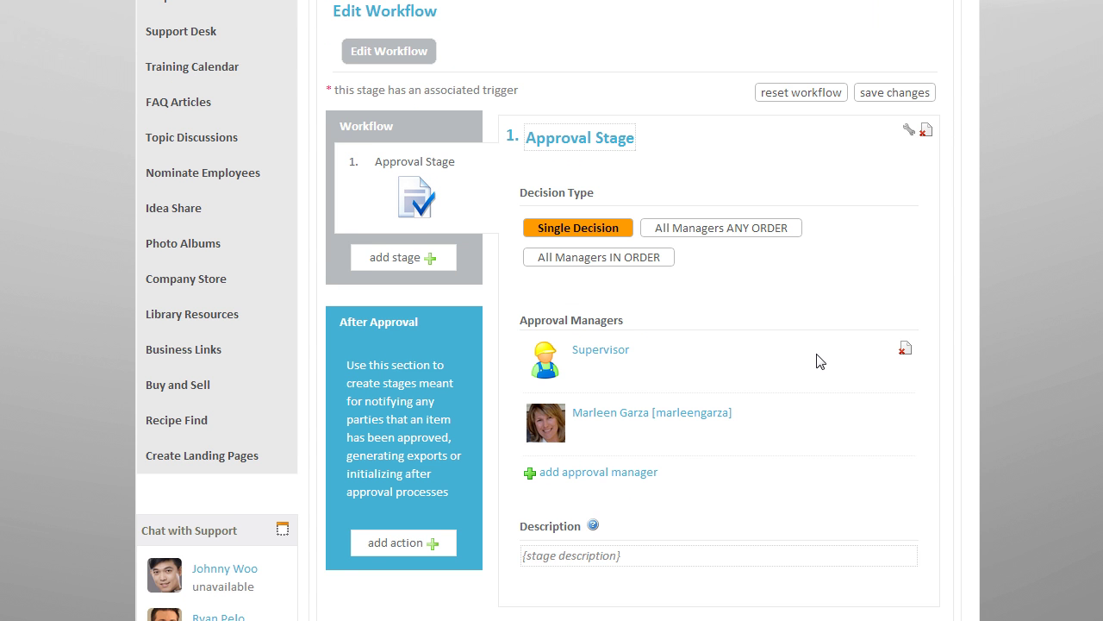
scroll(819, 361, "up", 1)
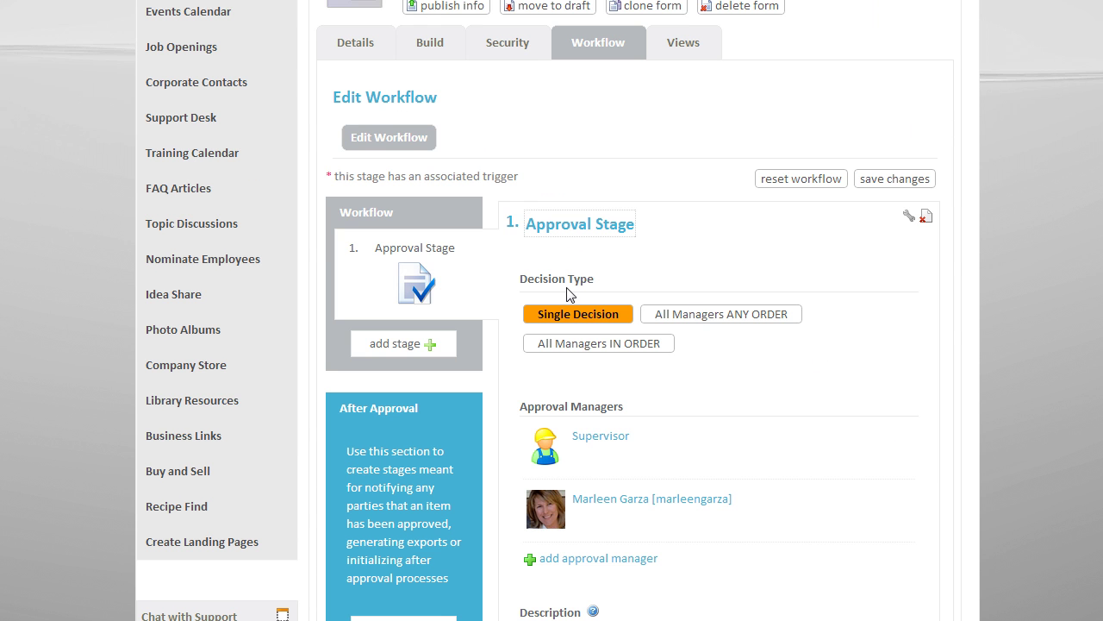
scroll(567, 295, "down", 1)
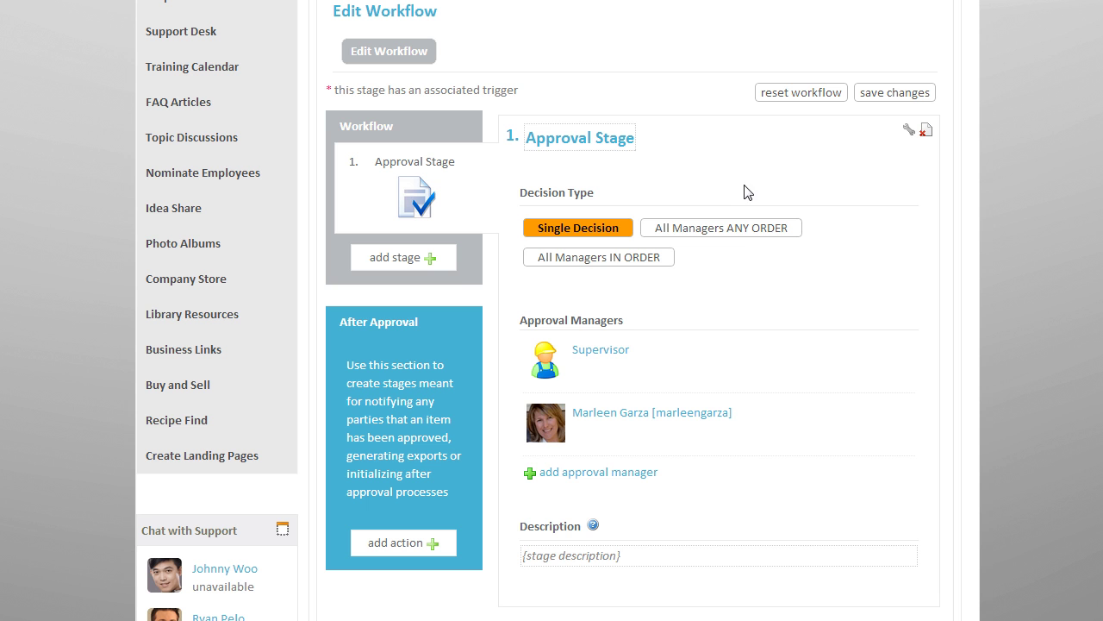
left_click(746, 235)
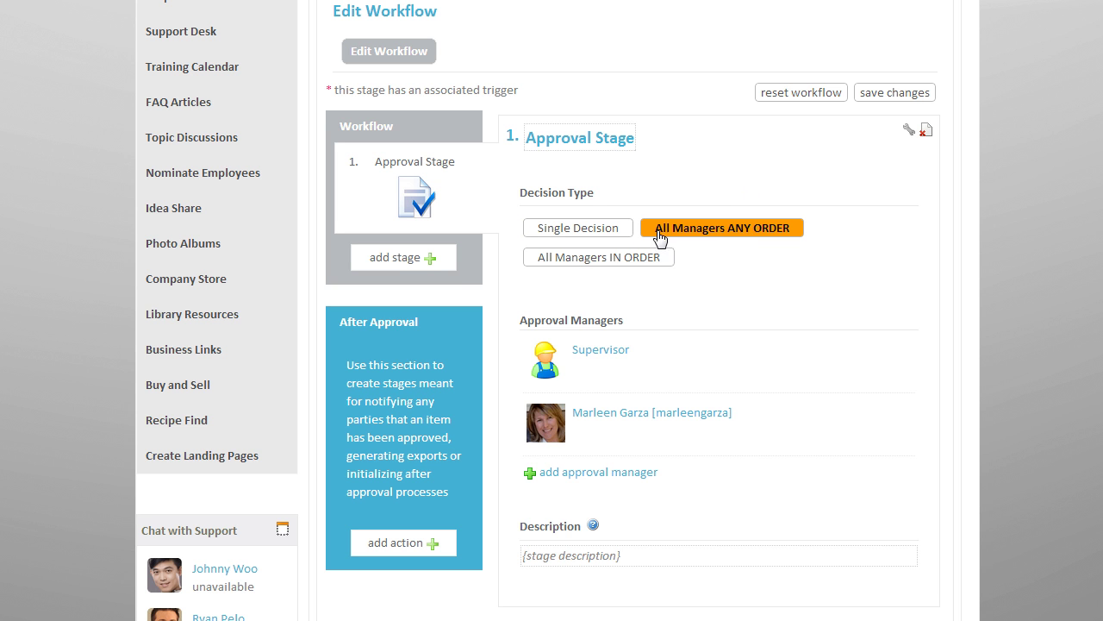
left_click(593, 258)
left_click_drag(613, 362, 616, 452)
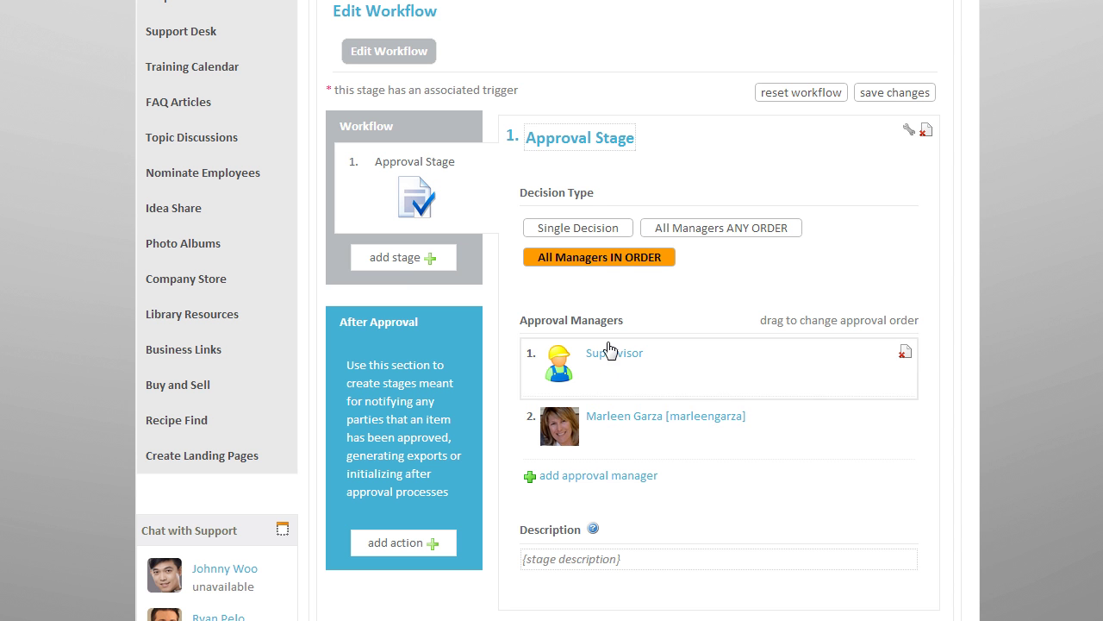
Set the approval stage's decision type to Single Decision and save the workflow changes
left_click(581, 230)
left_click(891, 93)
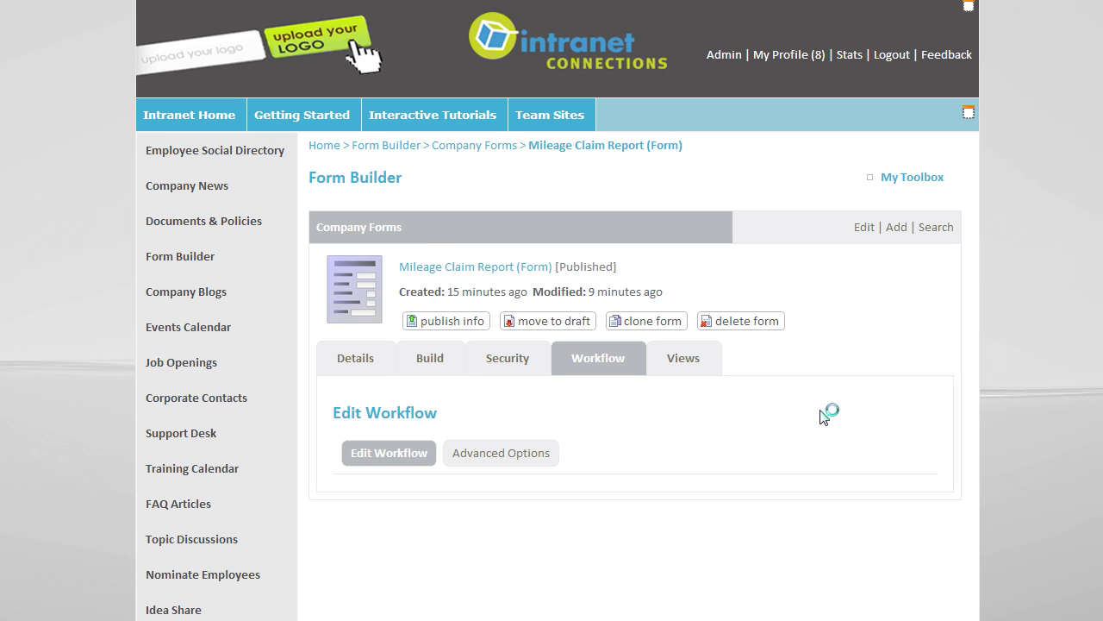
Add a second Approval Stage to the workflow and show the choices for its approval manager
scroll(823, 417, "down", 4)
left_click(392, 317)
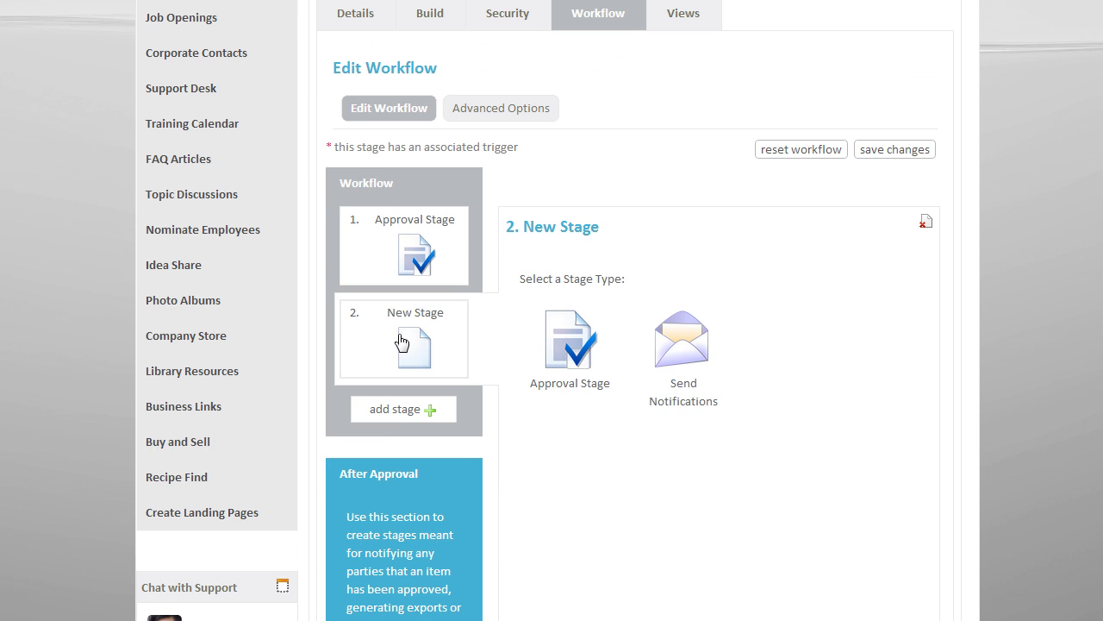
left_click(550, 350)
left_click(580, 461)
scroll(580, 463, "down", 1)
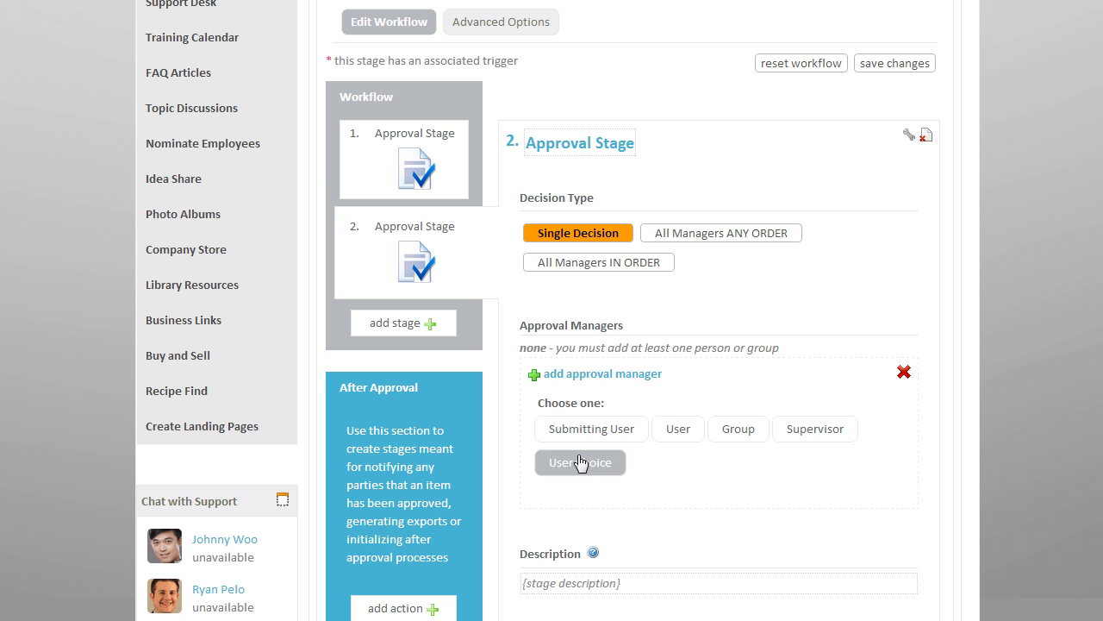
Browse the user choices, and add the Human Resources group as the second stage's approval manager instead
left_click(678, 428)
left_click(741, 513)
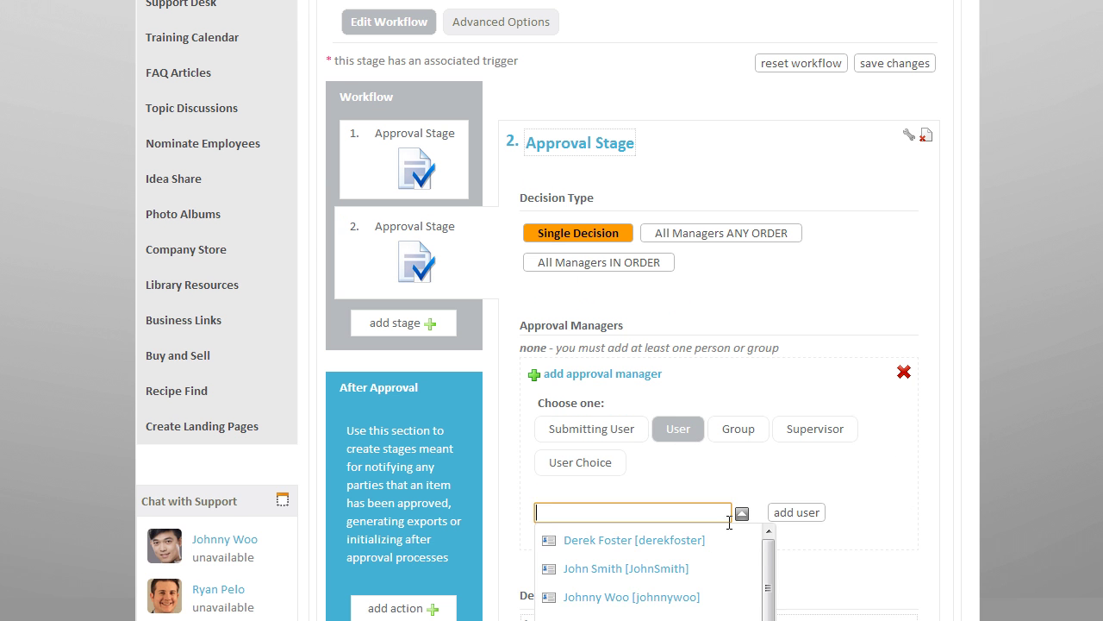
mouse_move(771, 583)
left_mouse_down()
mouse_move(771, 604)
mouse_move(776, 586)
left_mouse_up()
left_click(738, 429)
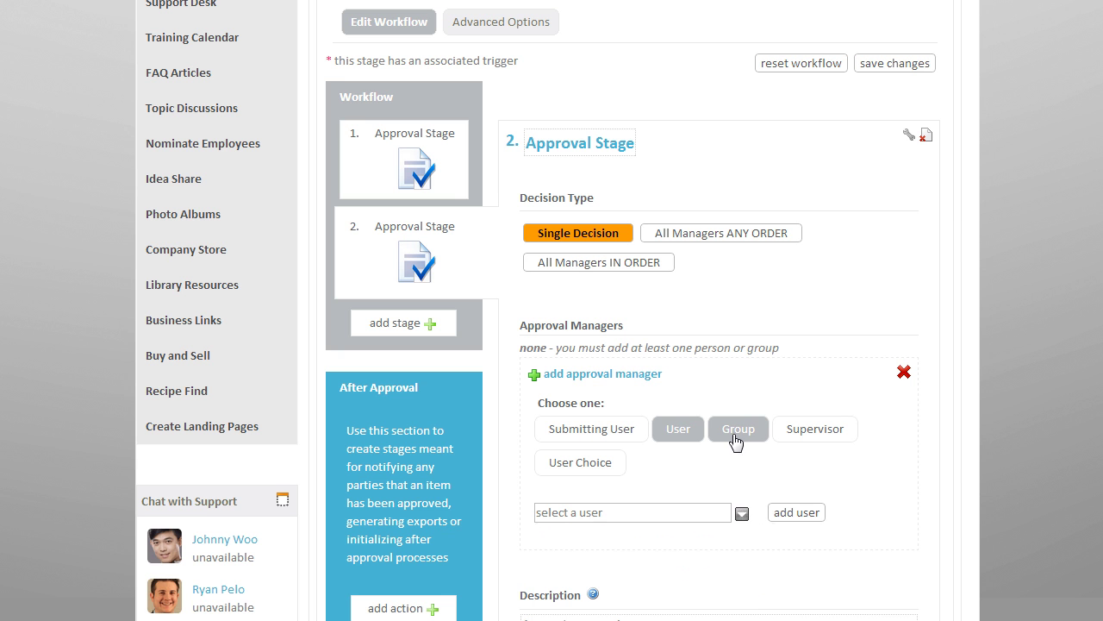
left_click(741, 514)
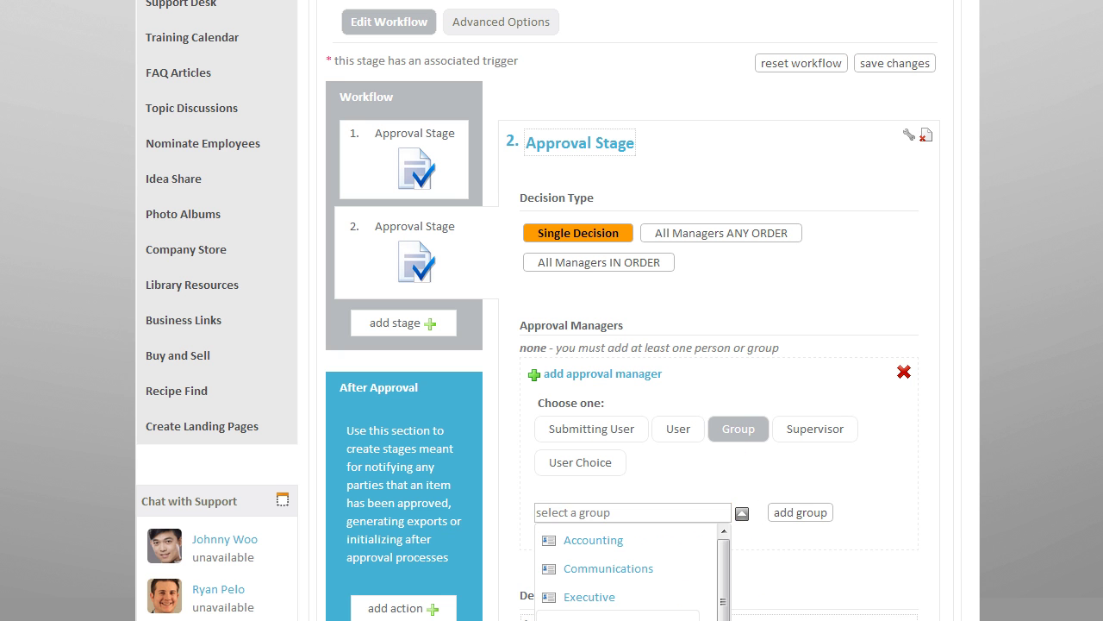
left_click(677, 595)
left_click(795, 515)
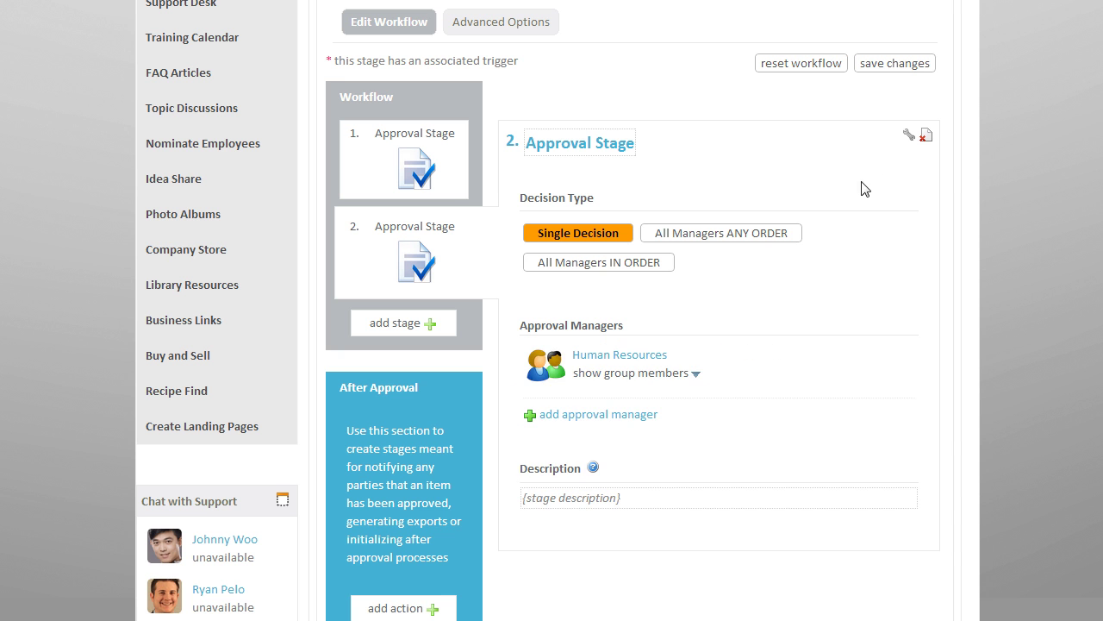
Delete the second approval stage after checking its security and trigger options, and save the workflow
left_click(909, 135)
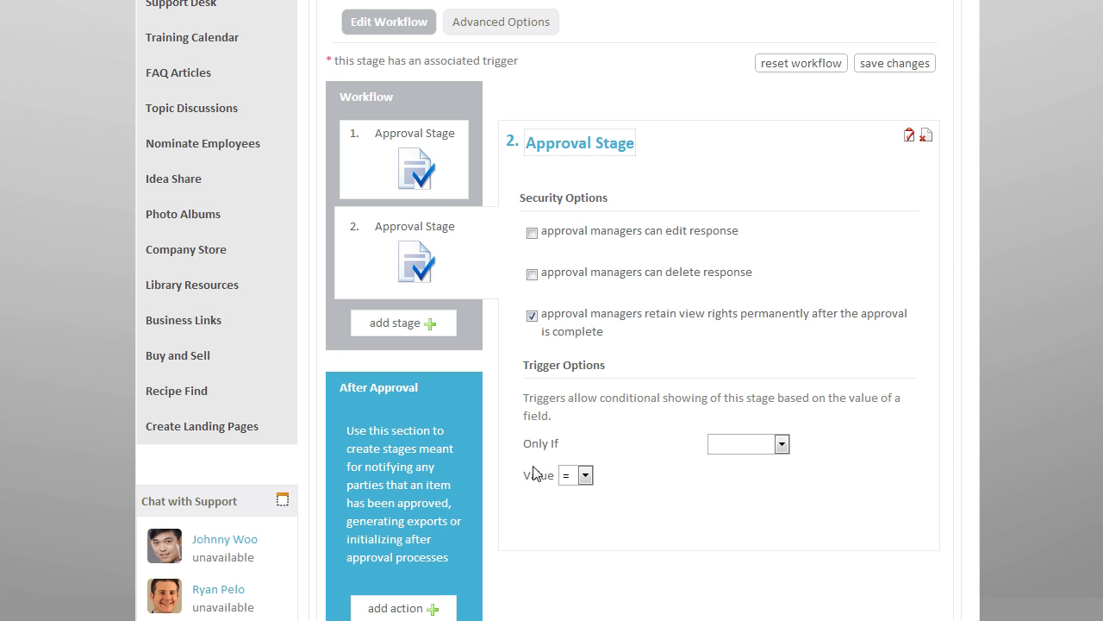
left_click(926, 135)
left_click(571, 482)
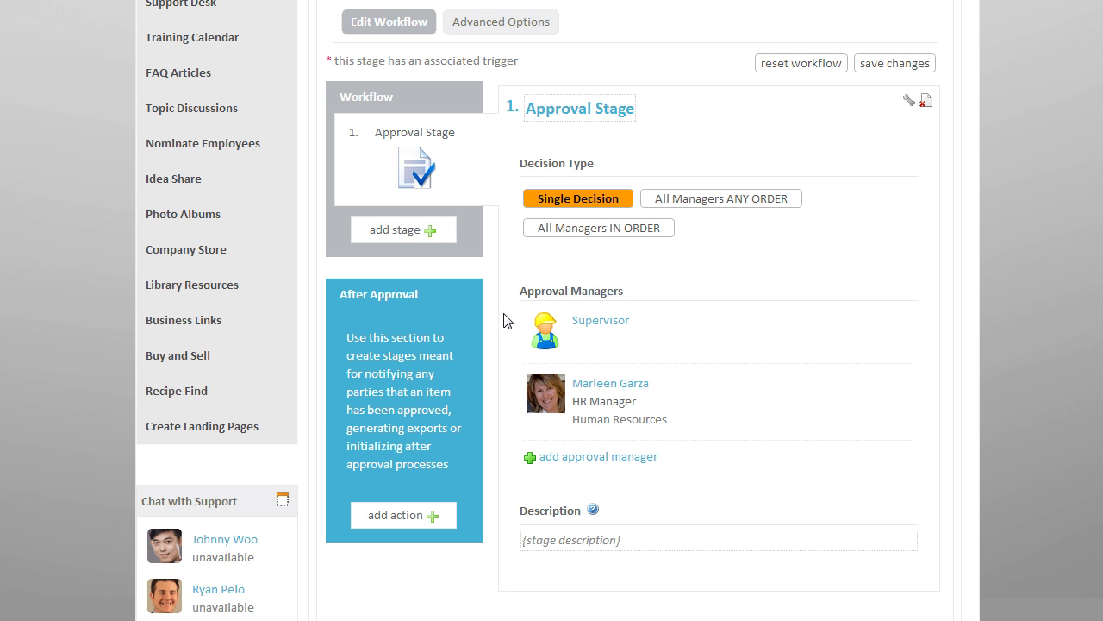
left_click(888, 65)
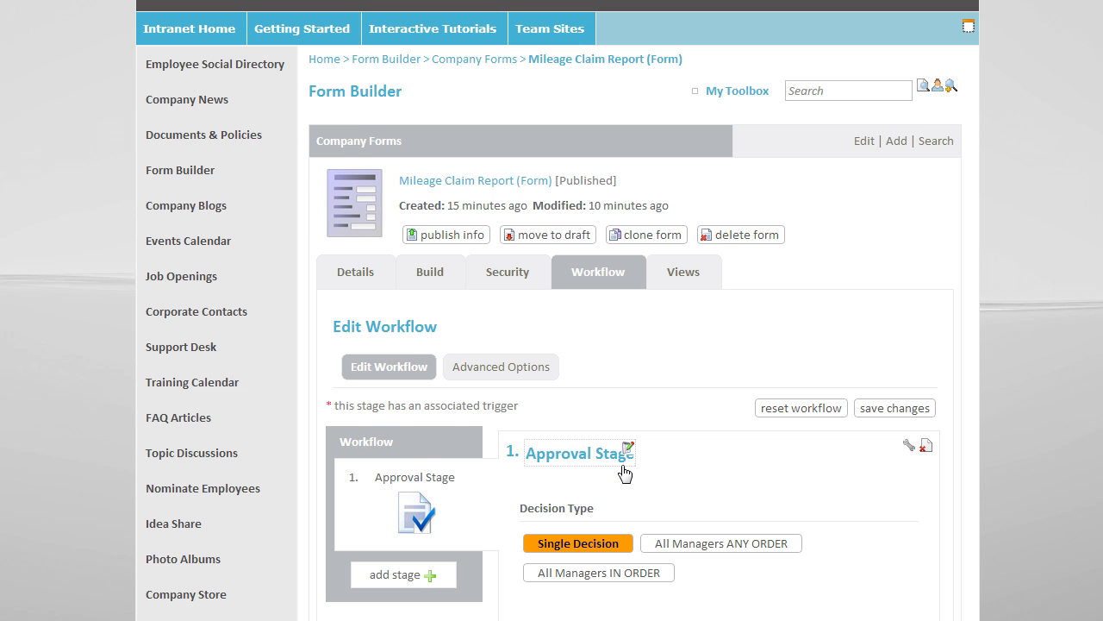
In the workflow's advanced options, allow the Approval Manager's Supervisor as an additional approval manager for a stage
scroll(569, 353, "down", 2)
left_click(510, 194)
scroll(679, 395, "down", 1)
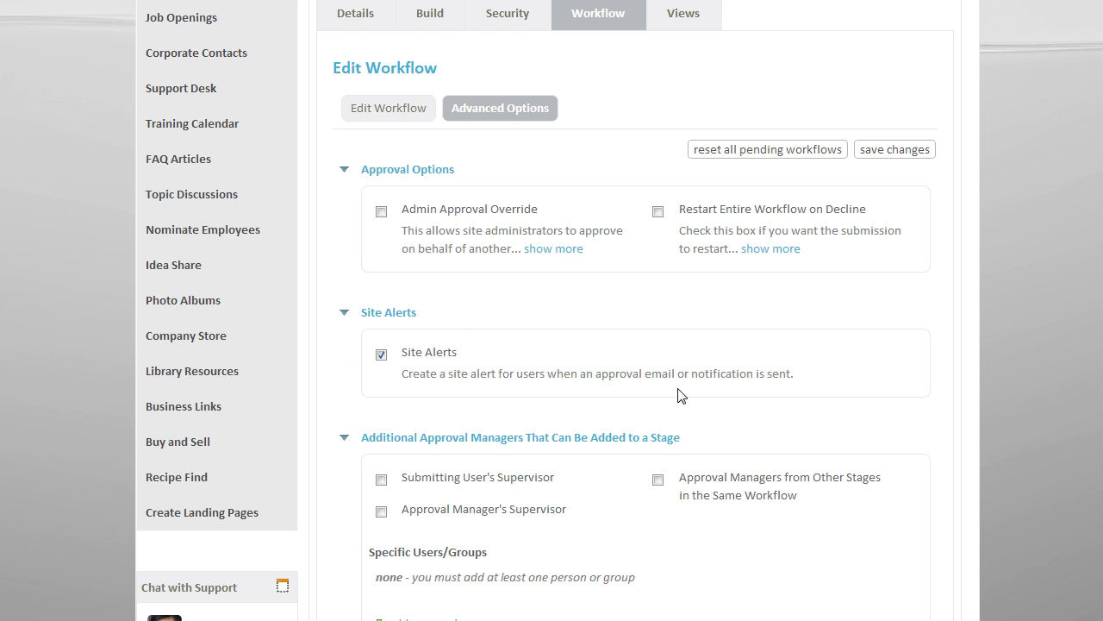
scroll(680, 395, "down", 1)
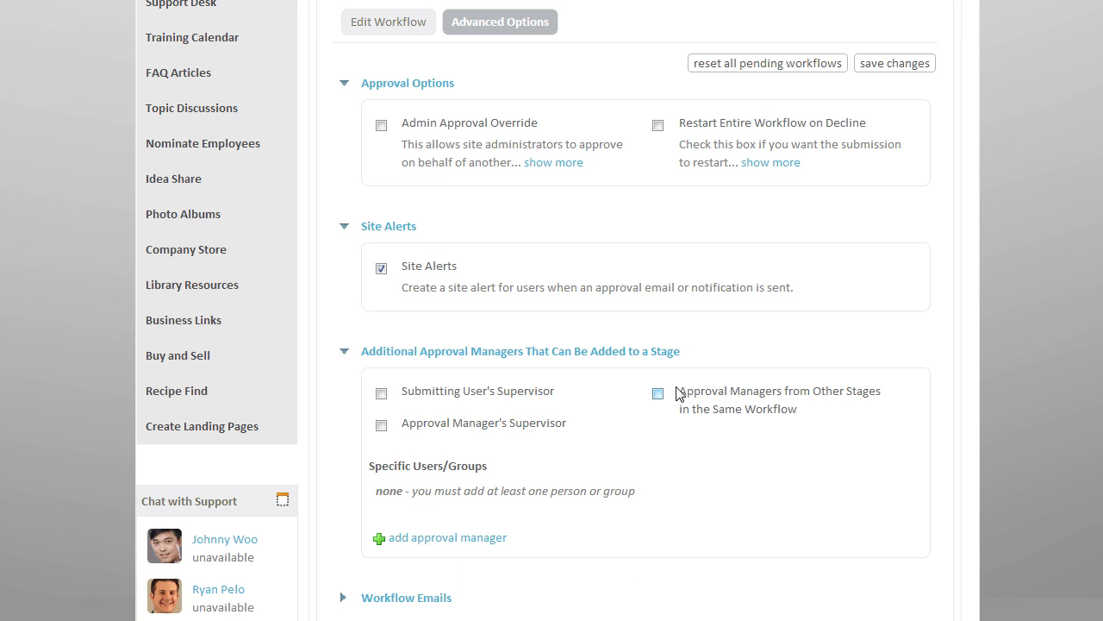
left_click(381, 425)
scroll(565, 435, "up", 2)
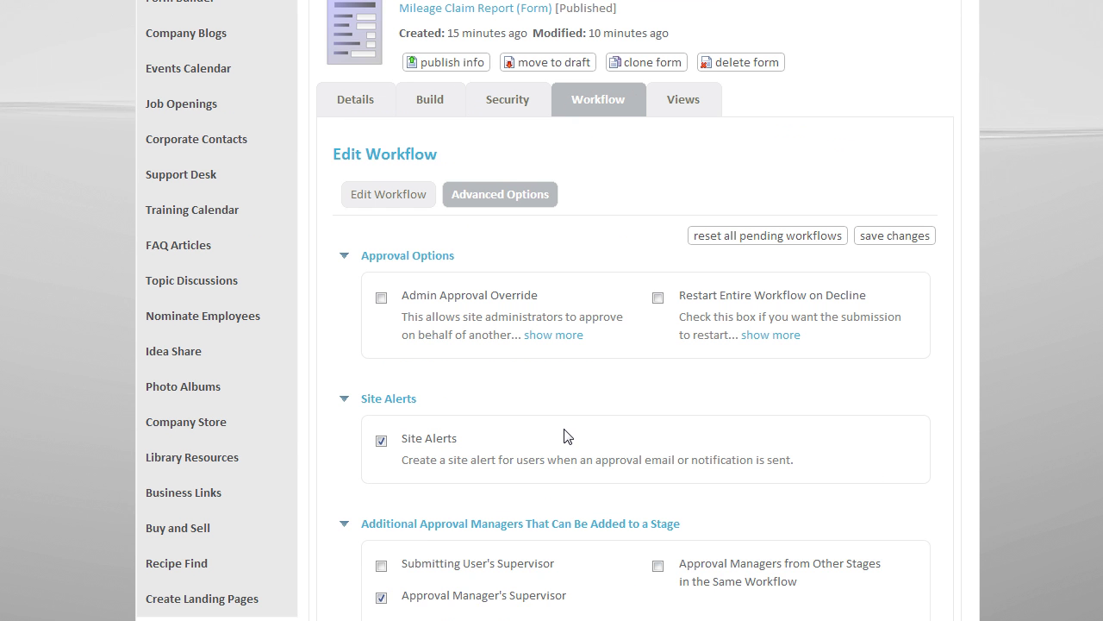
Return to editing the workflow stages and add a Send Notifications stage with the Submitting User as recipient
left_click(388, 194)
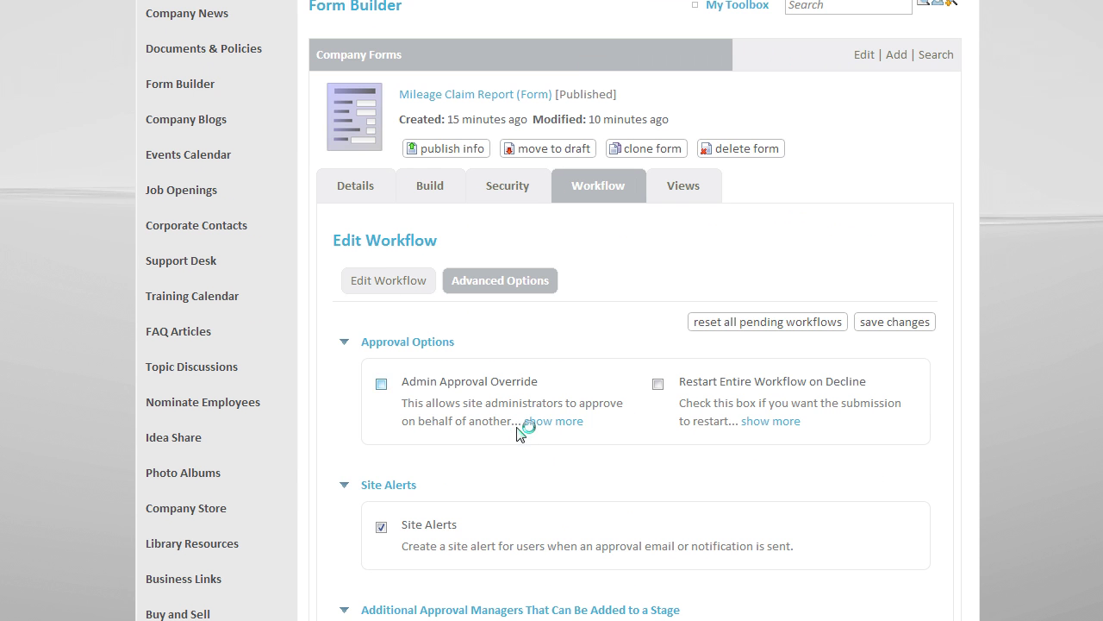
scroll(519, 442, "down", 3)
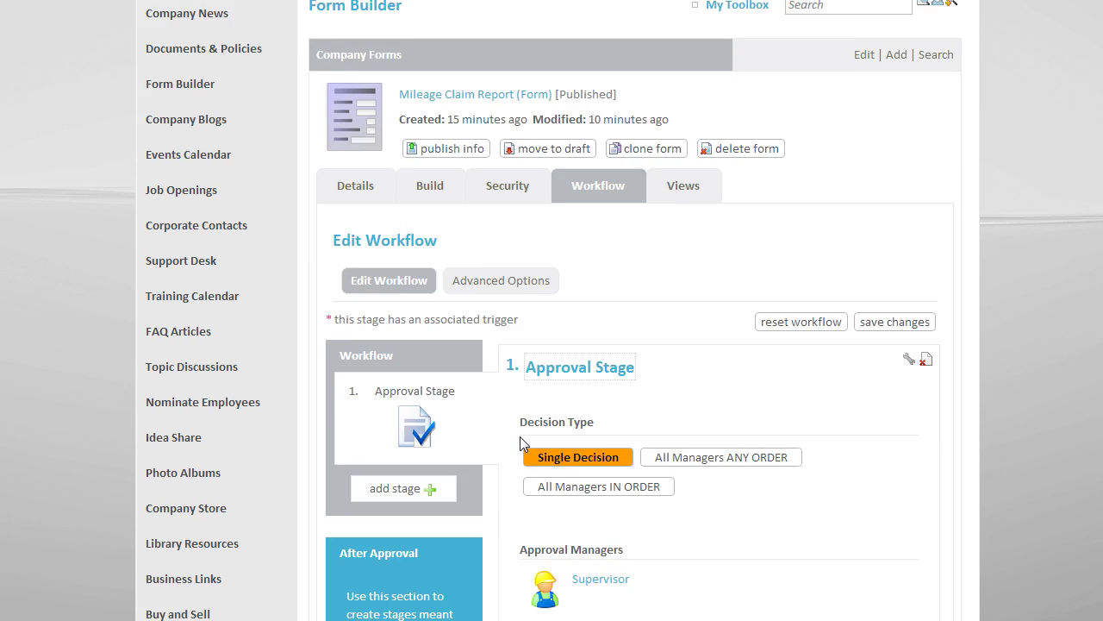
left_click(427, 320)
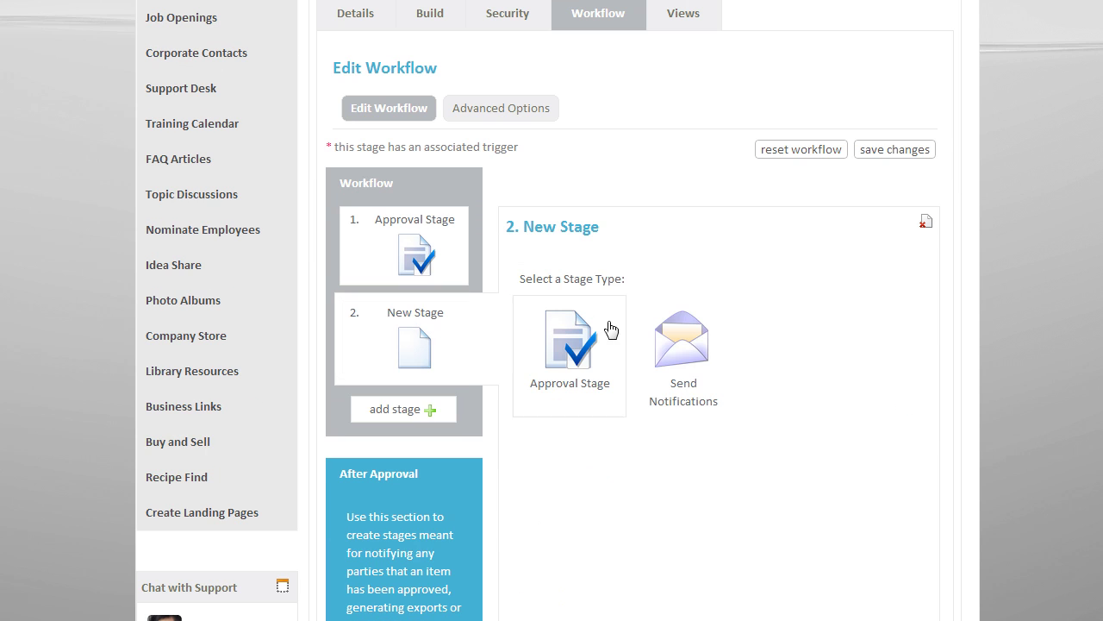
left_click(677, 364)
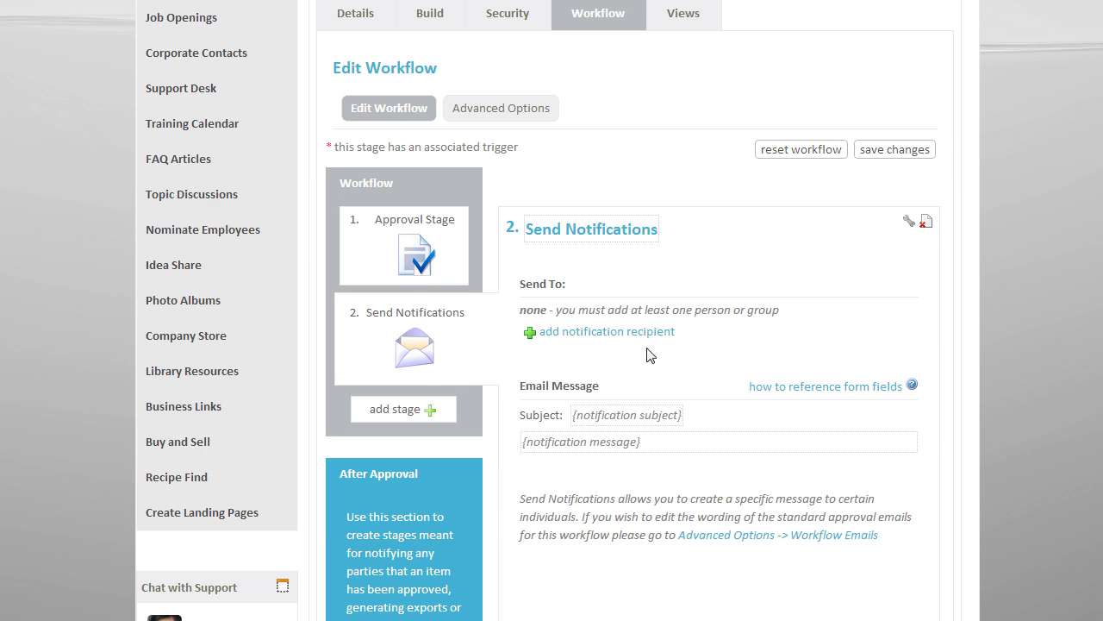
left_click(627, 333)
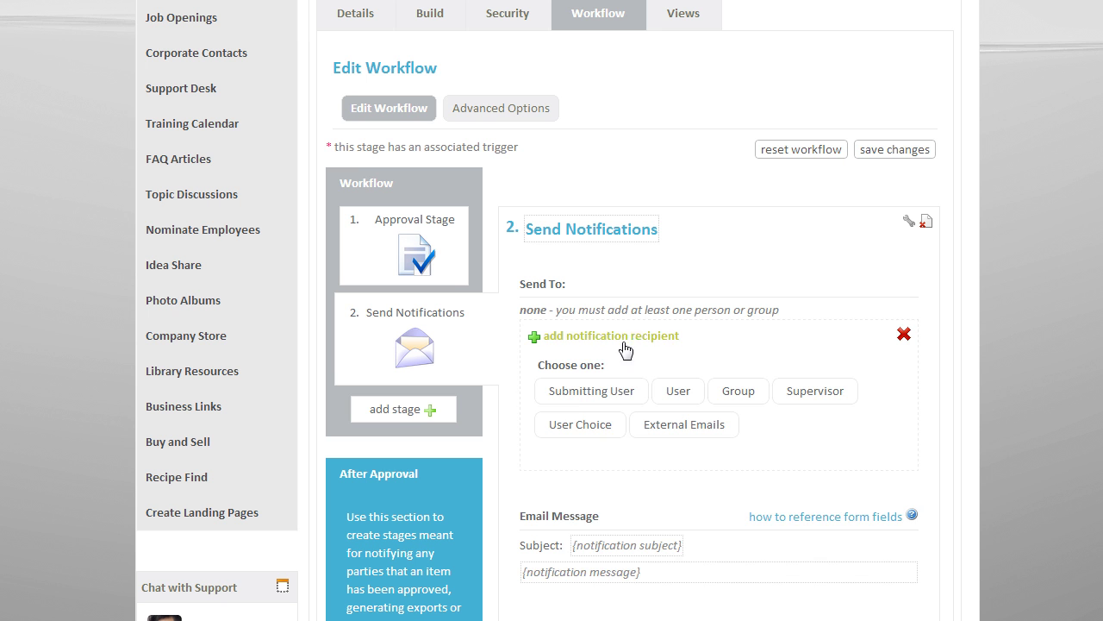
left_click(603, 396)
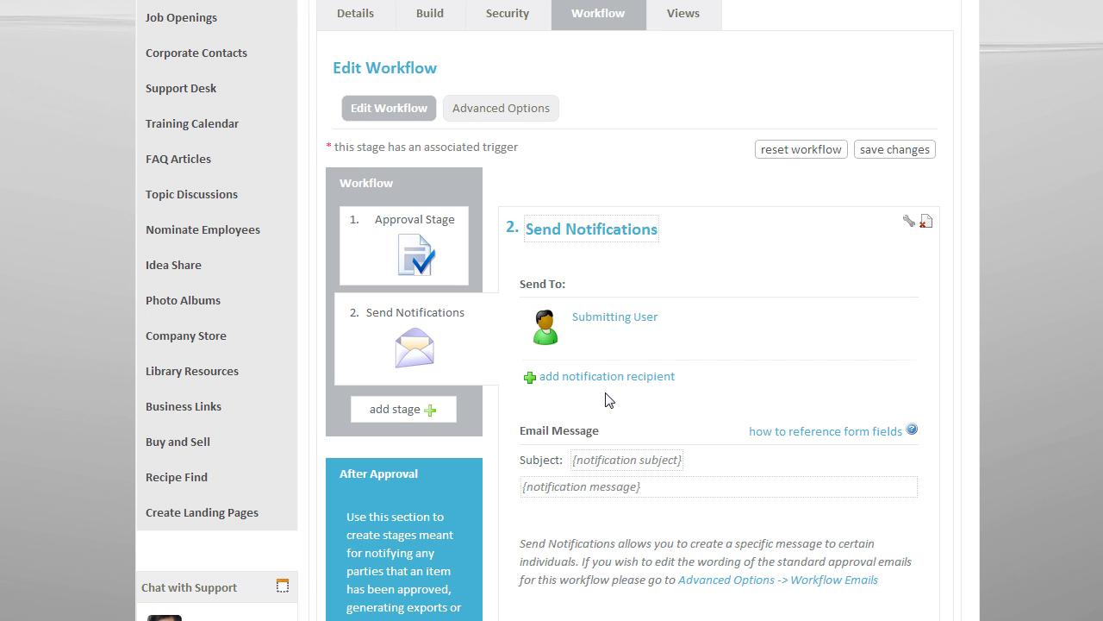
Delete the Send Notifications stage from the workflow and save the changes
mouse_move(414, 352)
left_mouse_down()
mouse_move(370, 209)
mouse_move(420, 211)
mouse_move(420, 366)
left_mouse_up()
left_click(925, 223)
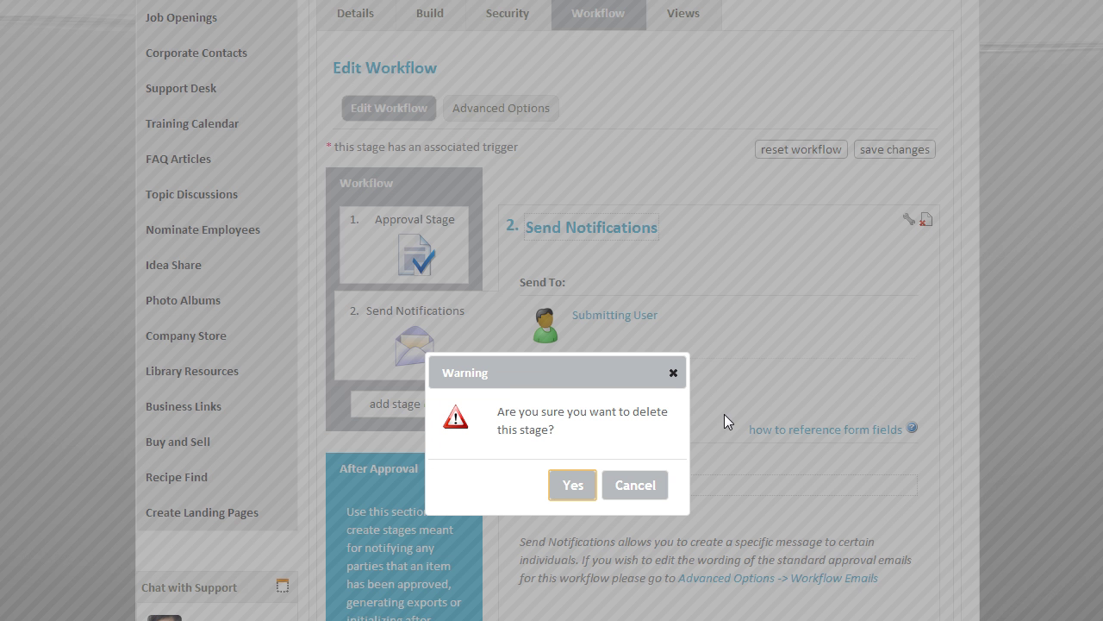
left_click(573, 485)
left_click(896, 155)
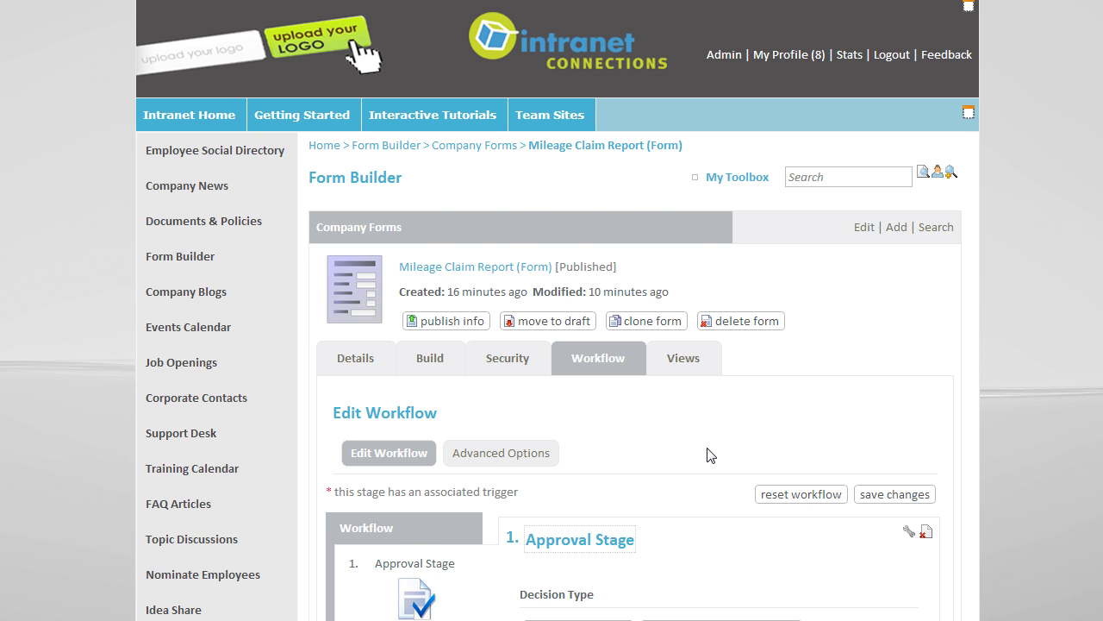
Open the Mileage Claim Report form for a new submission and set the claim date to Oct 27, 2012
scroll(707, 455, "down", 1)
left_click(504, 183)
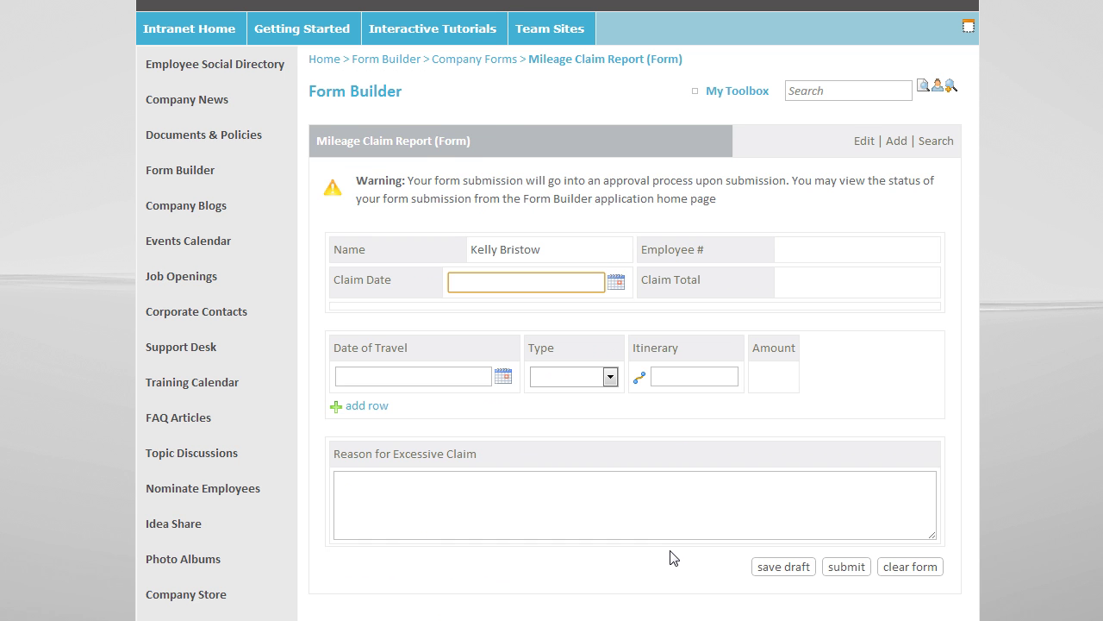
left_click(616, 281)
left_click(608, 412)
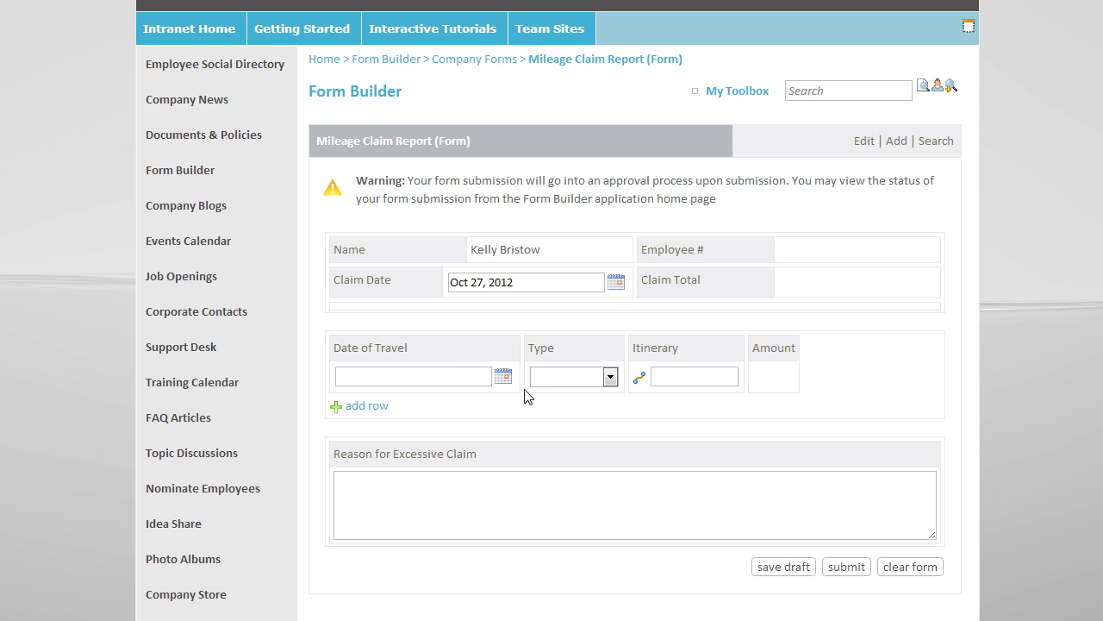
Fill in the travel row with date Oct 6, 2012, type Out of Town and itinerary 3, and submit the form
left_click(503, 377)
left_click(496, 442)
left_click(604, 376)
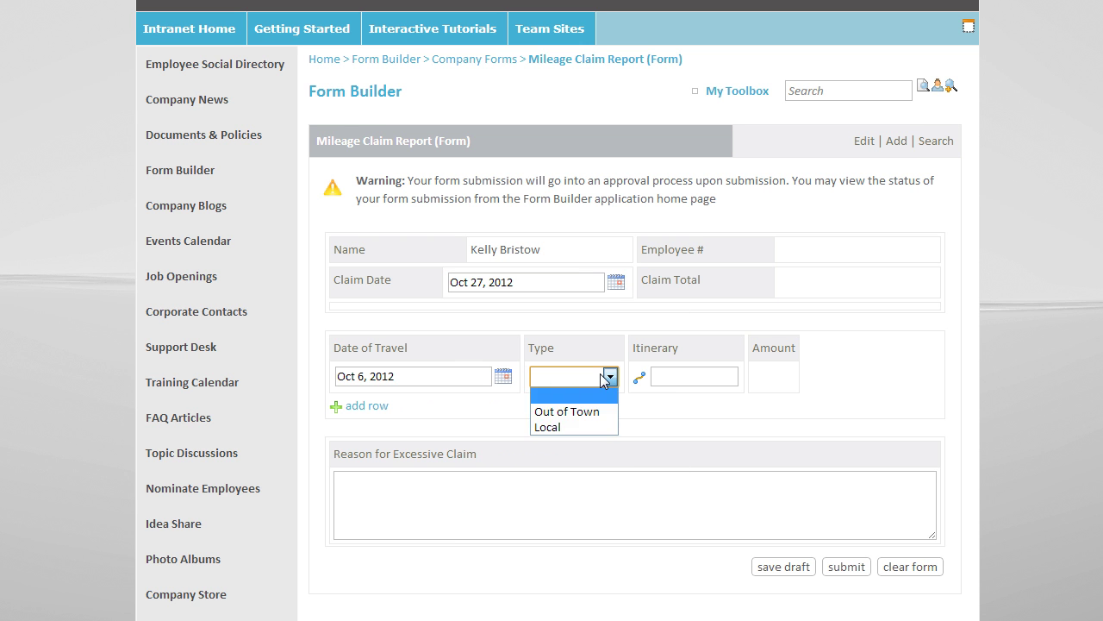
left_click(593, 411)
left_click(682, 379)
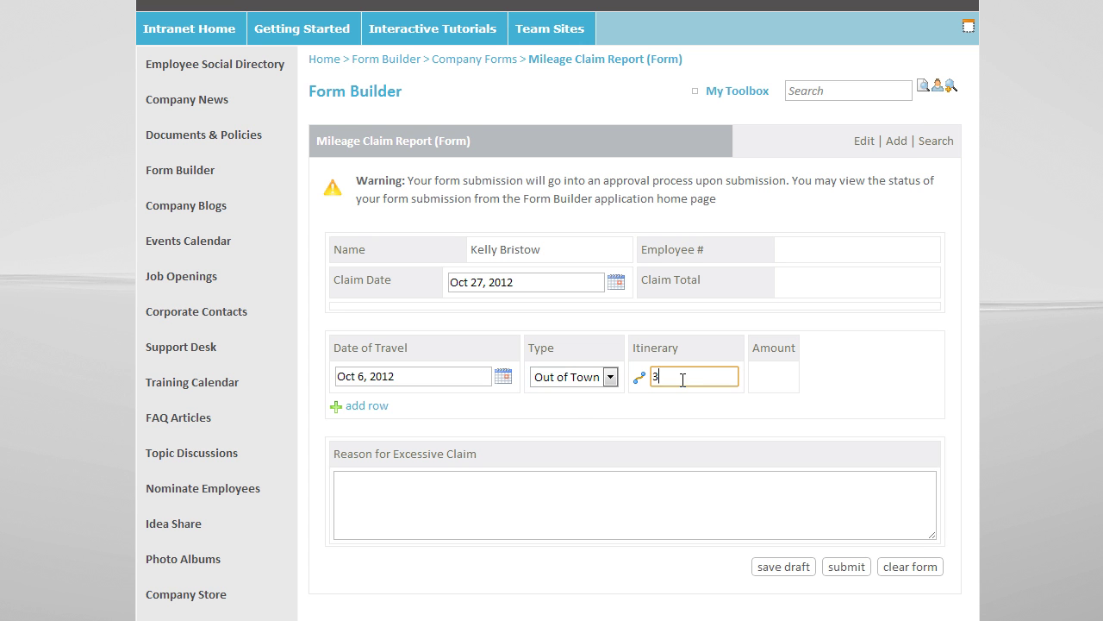
key("Tab")
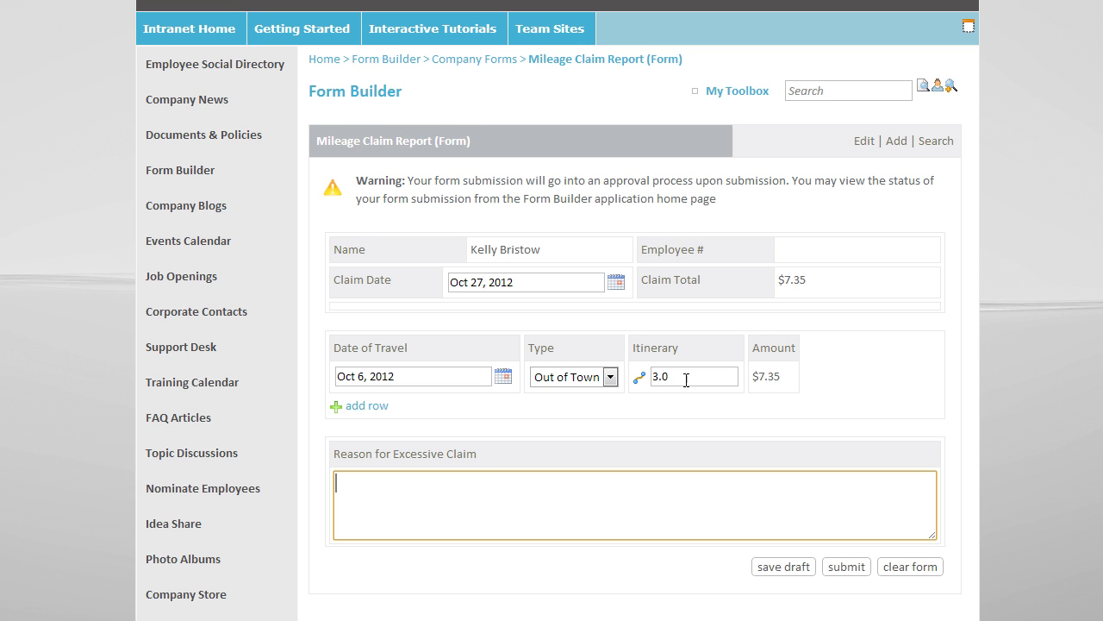
left_click(889, 399)
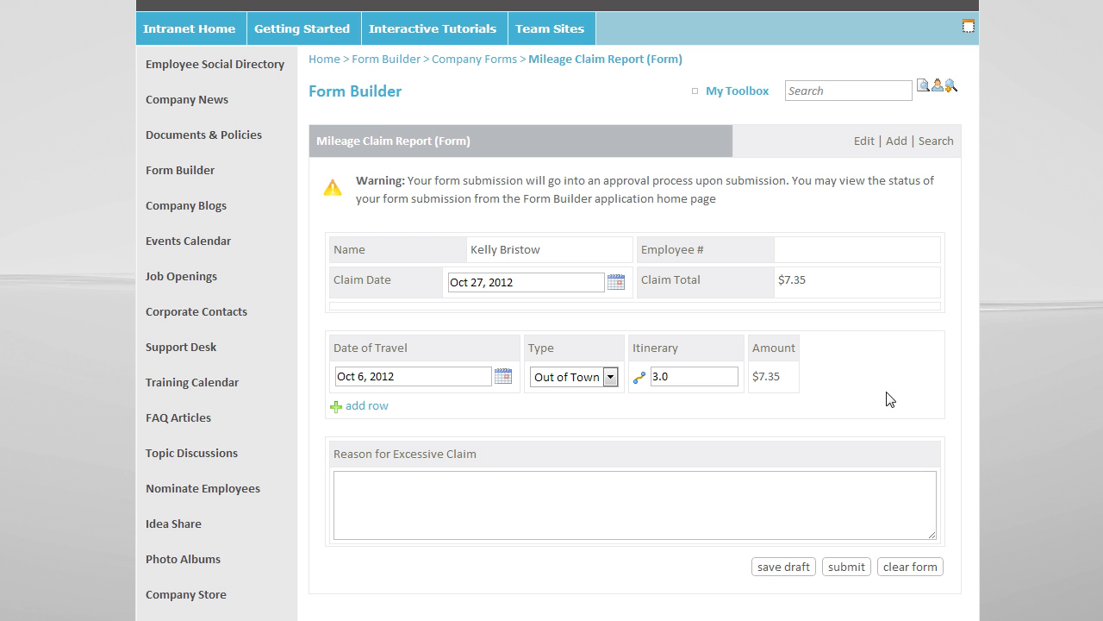
left_click(846, 567)
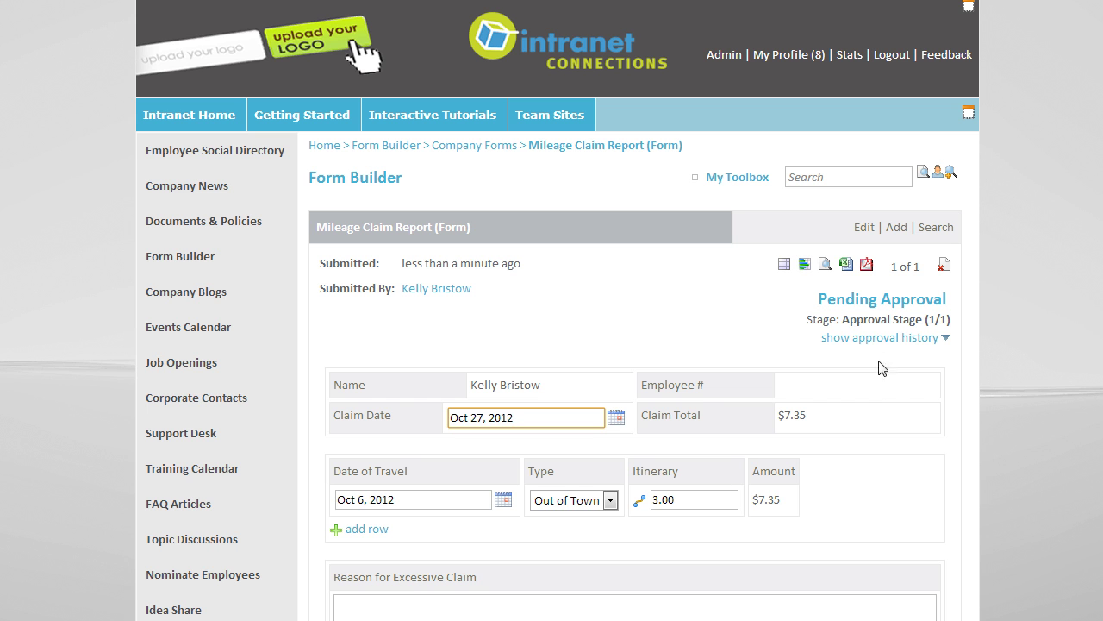
Show the submission's approval history and examine its current and future workflow stages
left_click(872, 346)
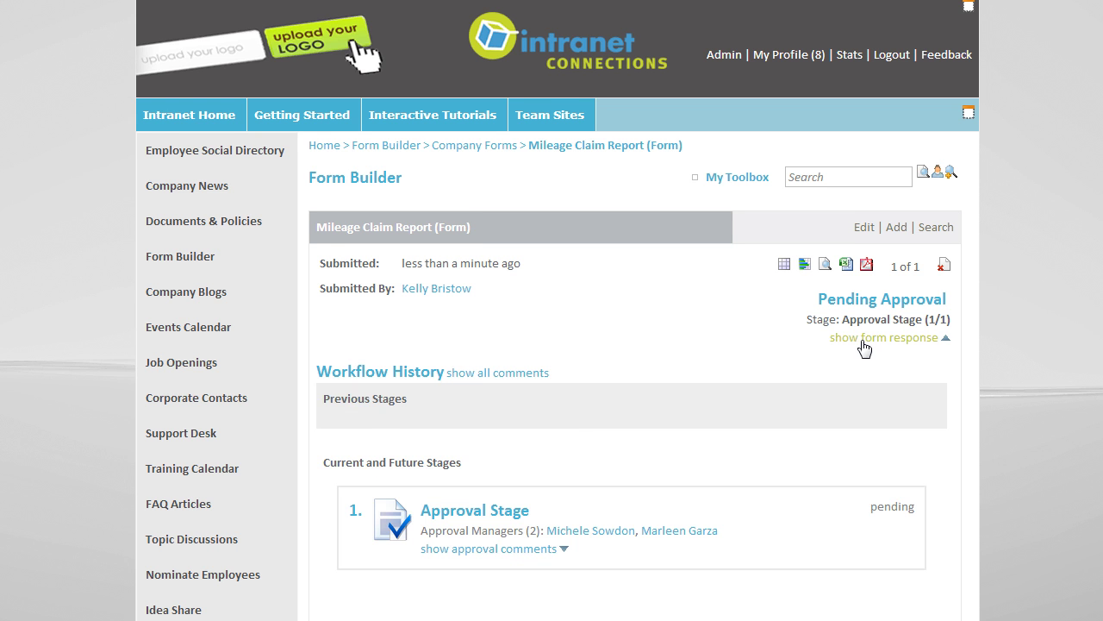
scroll(863, 350, "down", 2)
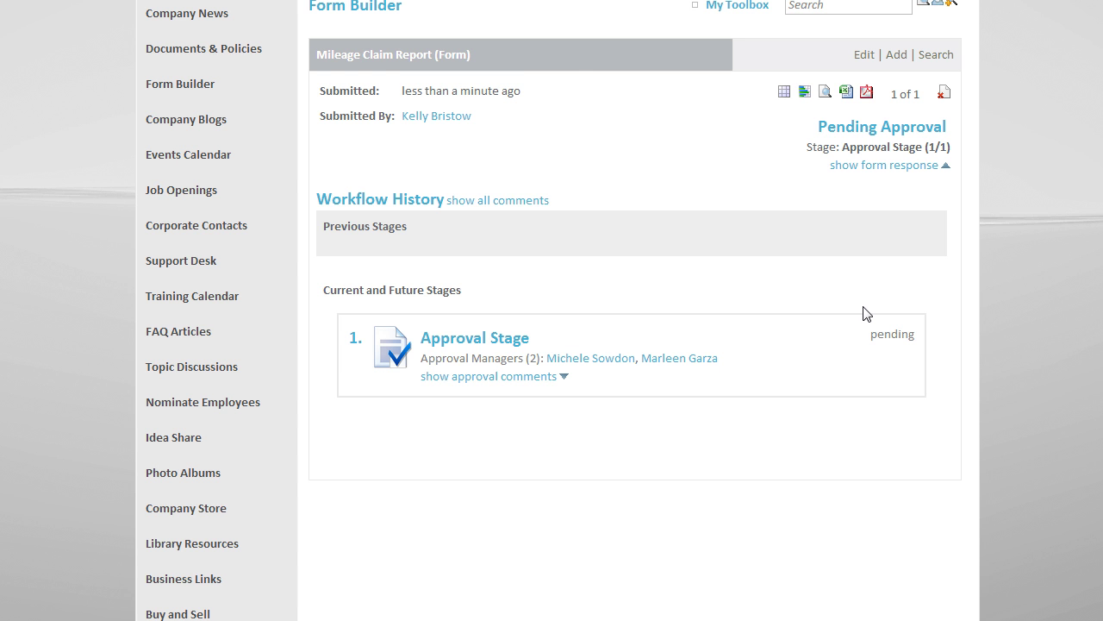
scroll(832, 356, "up", 2)
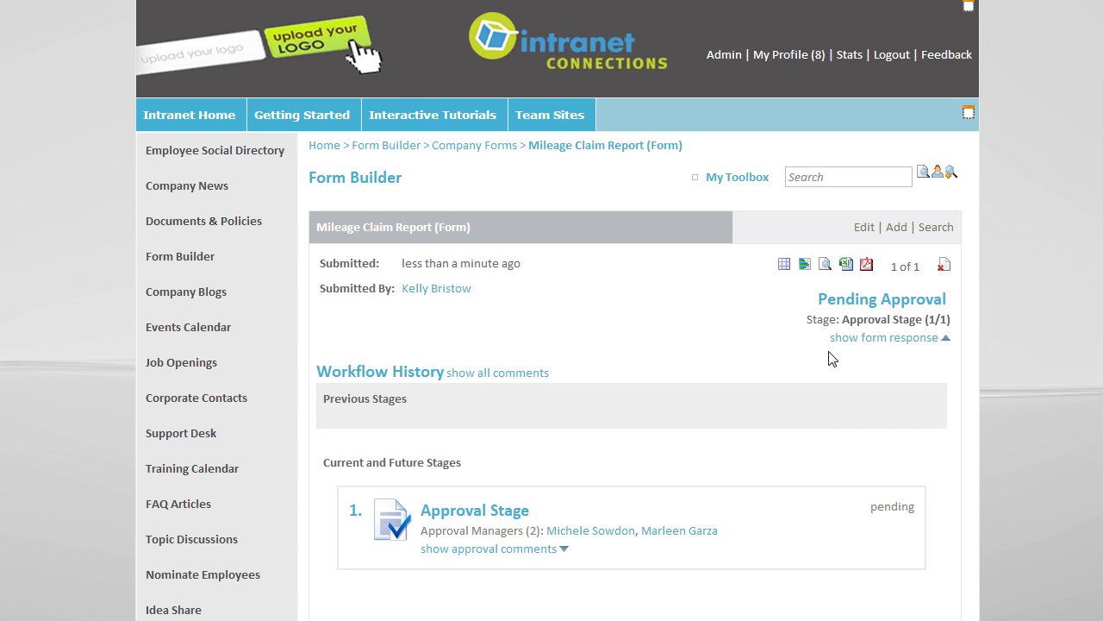
Return to the intranet home page and impersonate the second approval manager listed for the approval stage
left_click(197, 119)
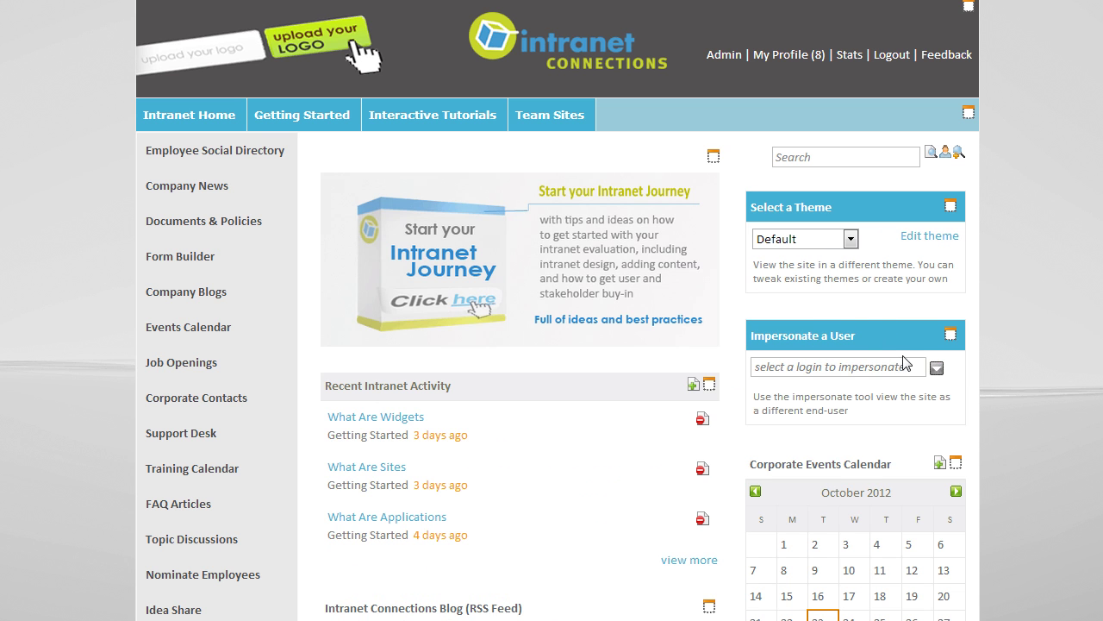
left_click(937, 369)
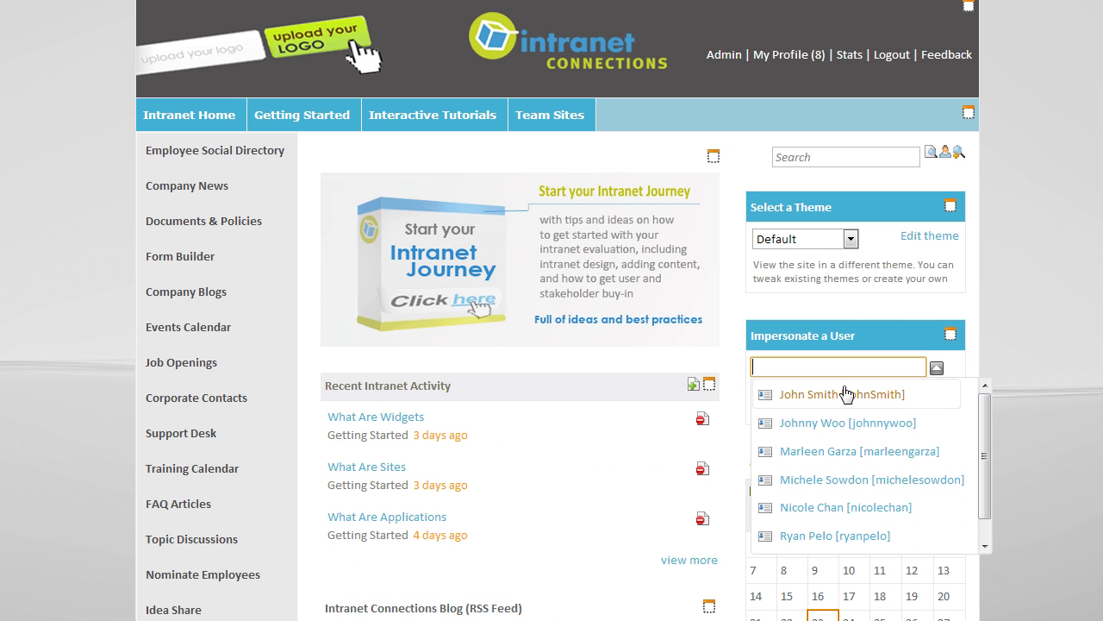
left_click(813, 454)
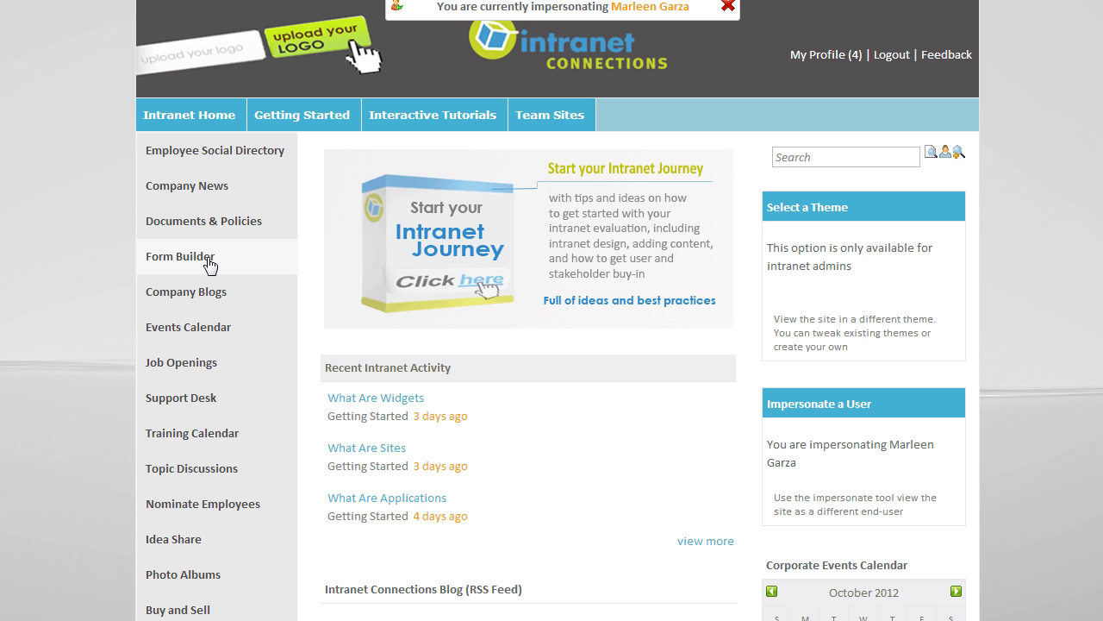
Open the pending Mileage Claim Report submission through Form Builder and start declining it, going to the decline reason
left_click(171, 264)
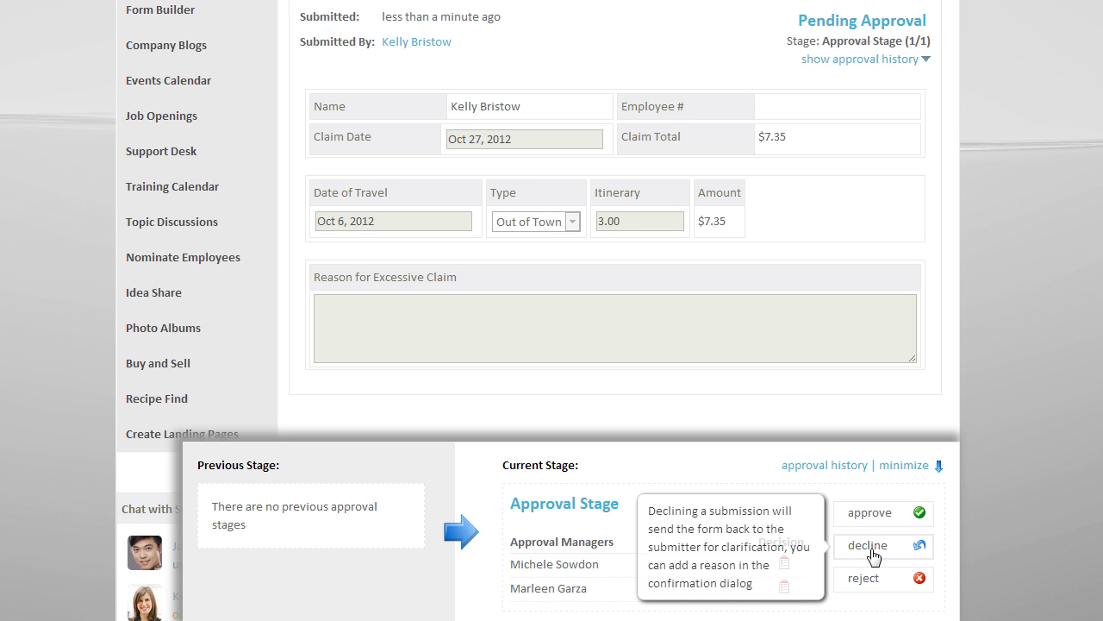
left_click(865, 546)
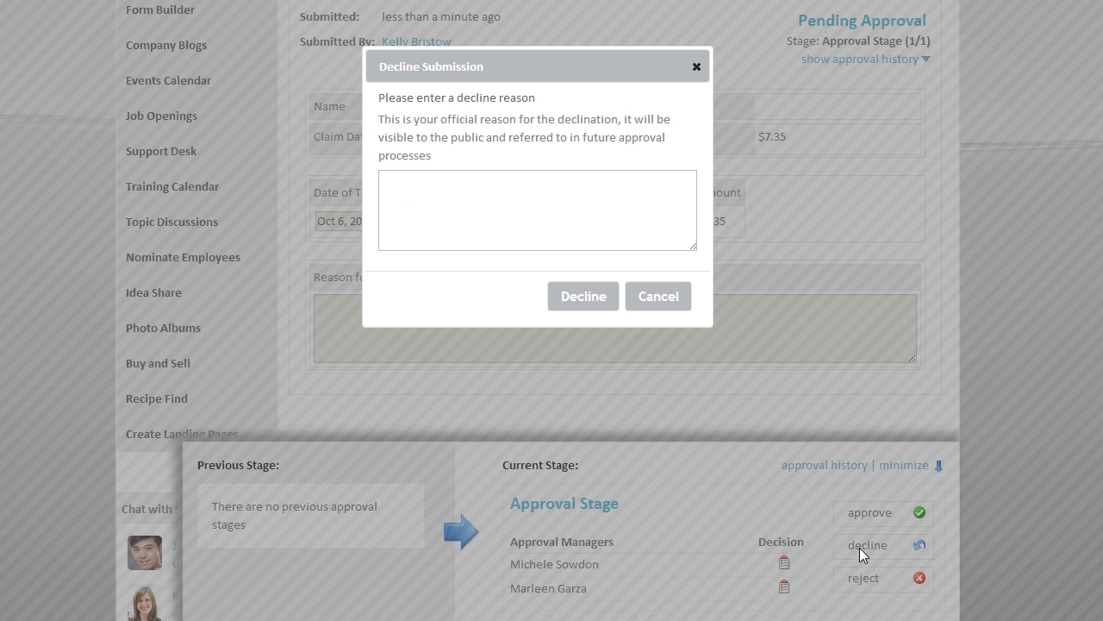
left_click(560, 210)
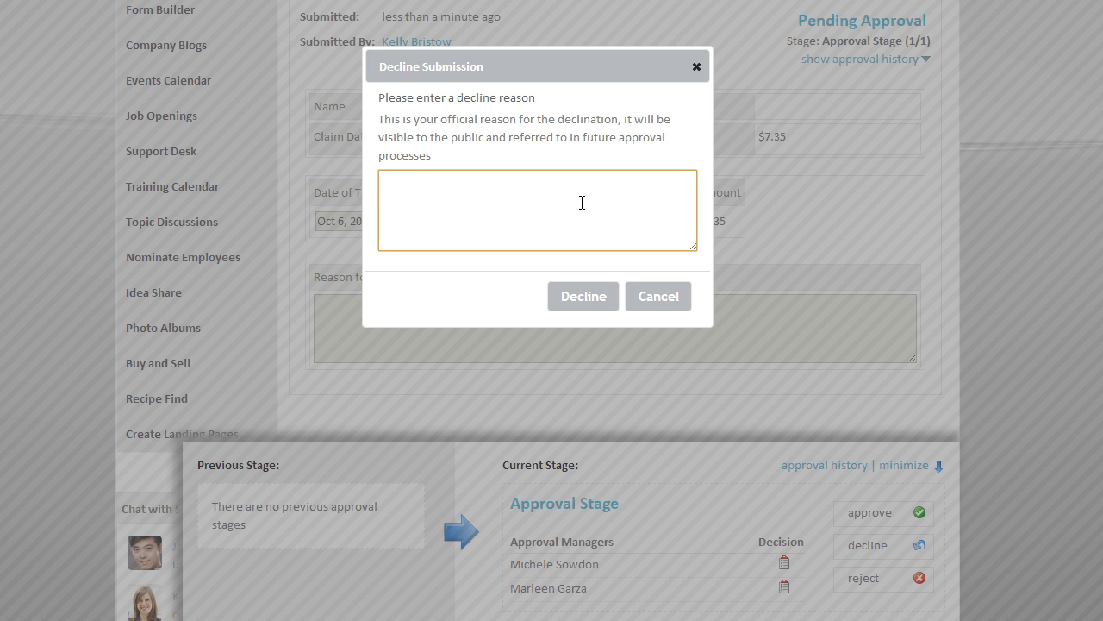